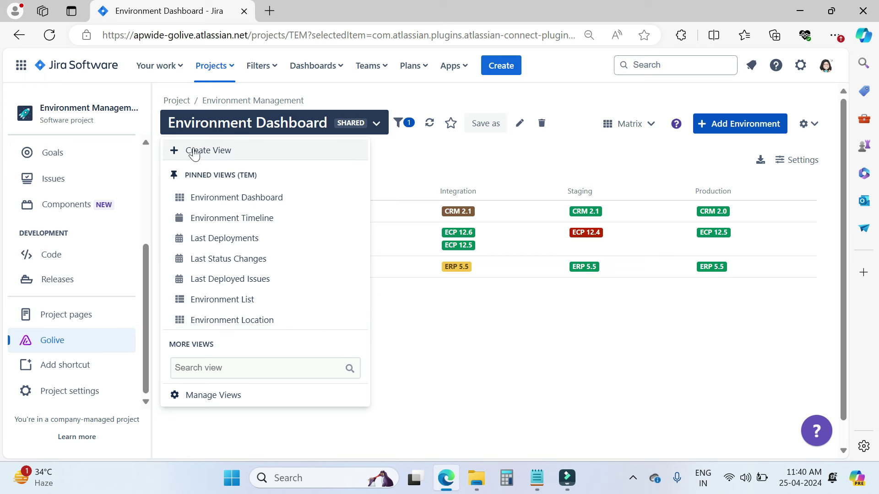
Review the Environment Dashboard's matrix settings for the column, row and label fields.
left_click(220, 150)
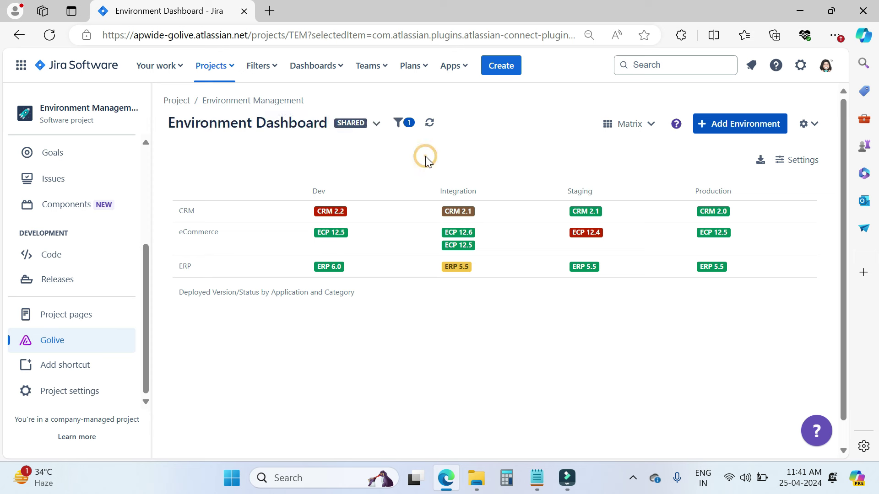
mouse_move(296, 128)
mouse_move(328, 215)
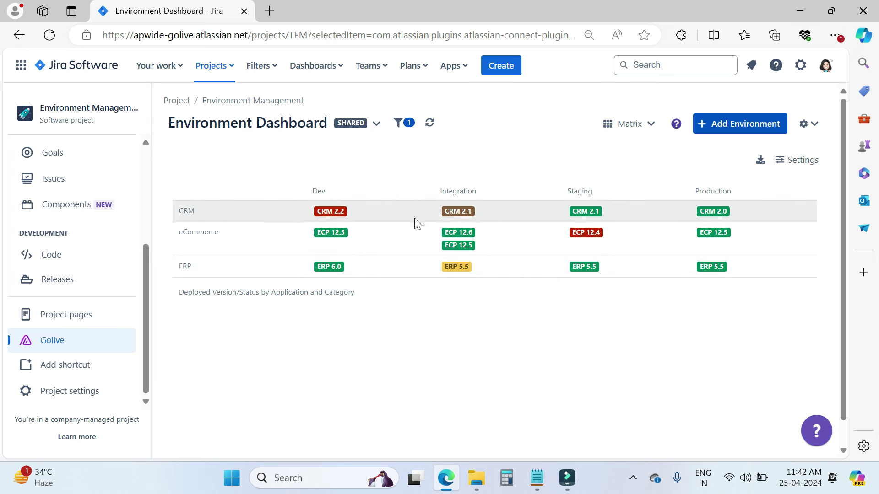
left_click(796, 164)
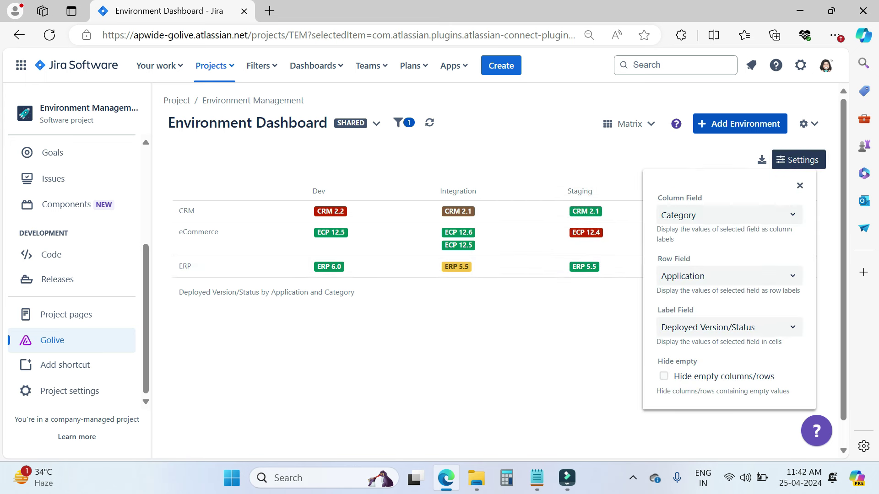
left_click(538, 153)
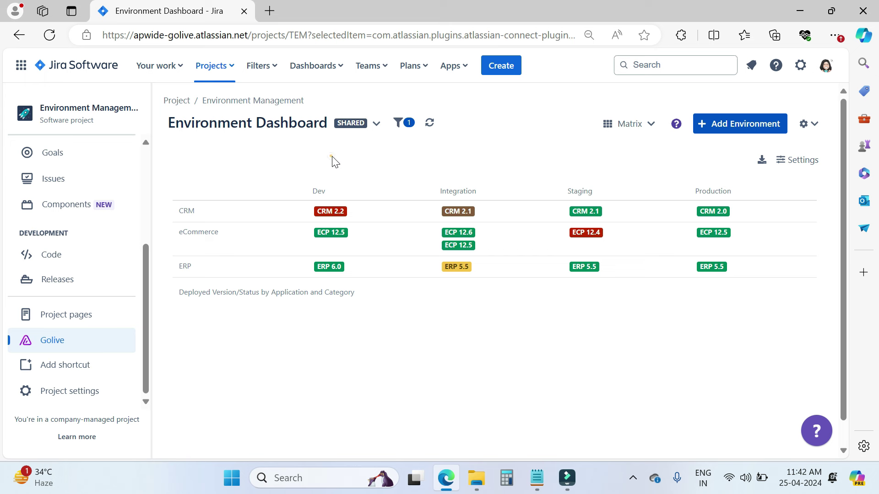
Filter the Environment Dashboard by the CRM application, and remove that filter again.
left_click(408, 132)
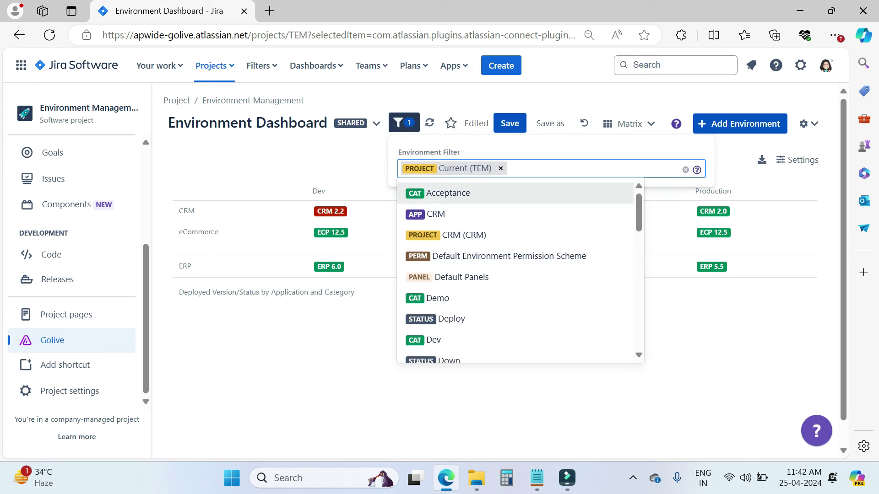
left_click(427, 215)
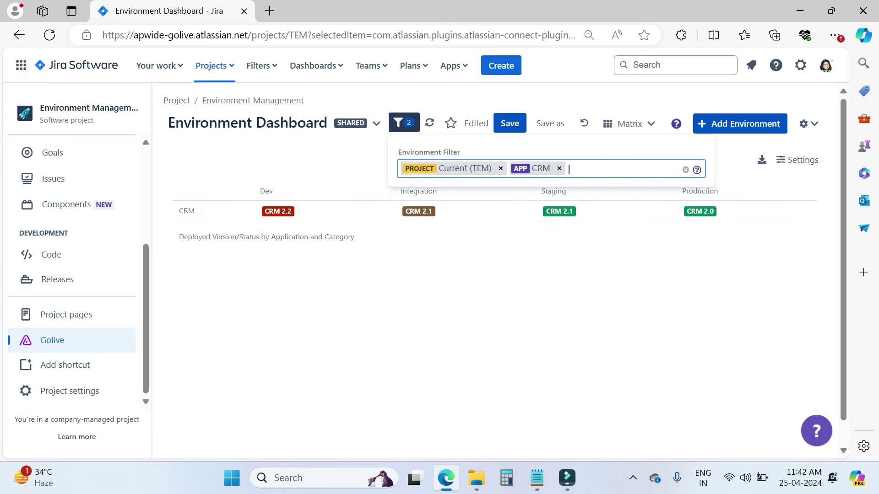
left_click(559, 168)
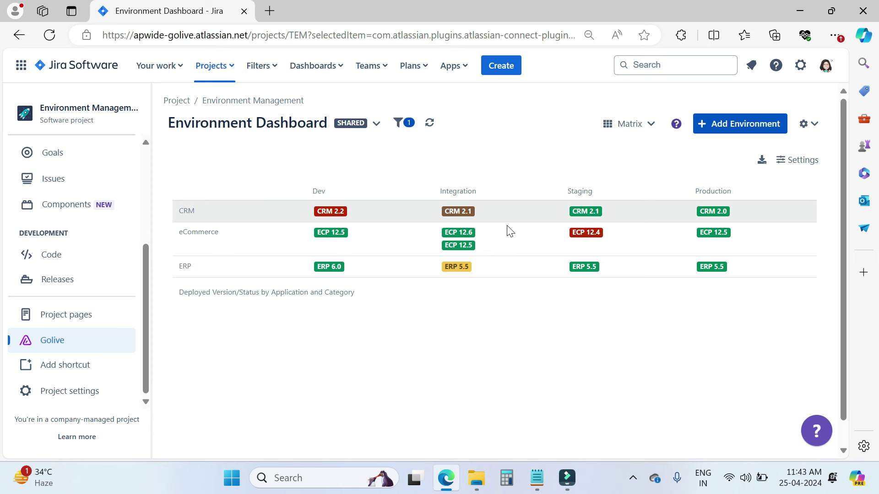
Add the Environment Dashboard to the favorite views and show the list of views.
mouse_move(411, 136)
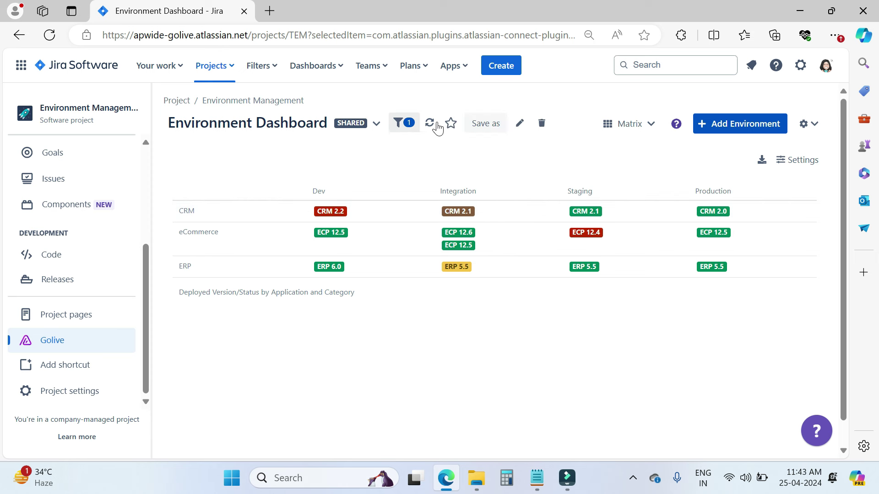
left_click(451, 128)
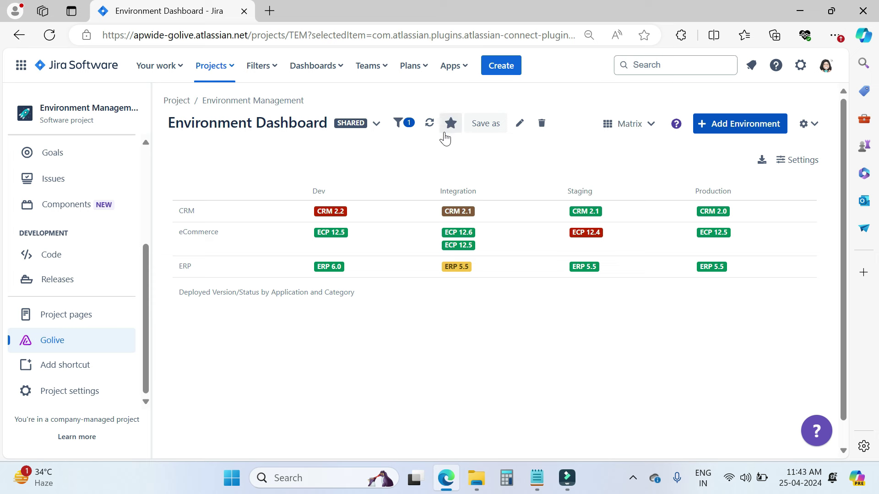
left_click(362, 131)
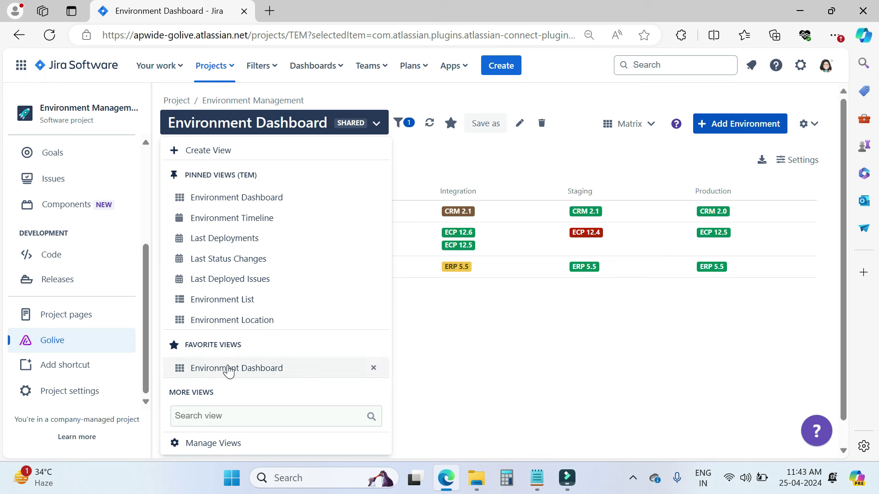
Open the Last Status Changes view, add it to the favorites and check the list of views.
left_click(228, 259)
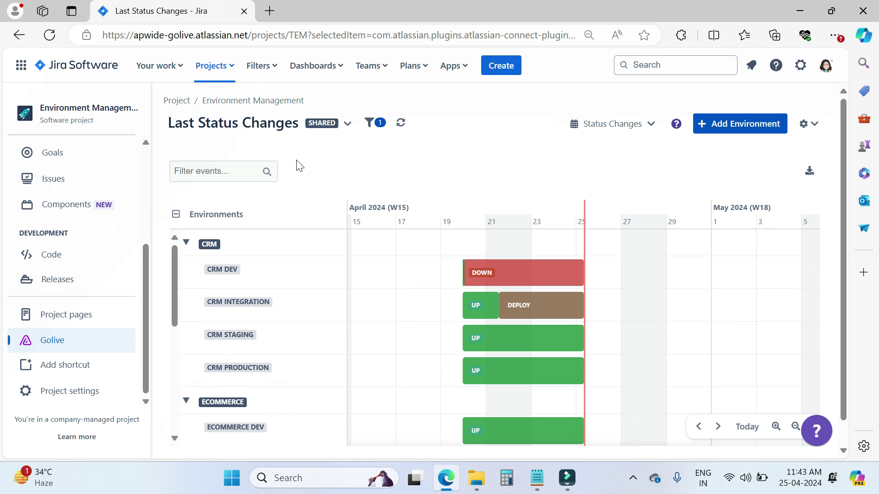
left_click(347, 124)
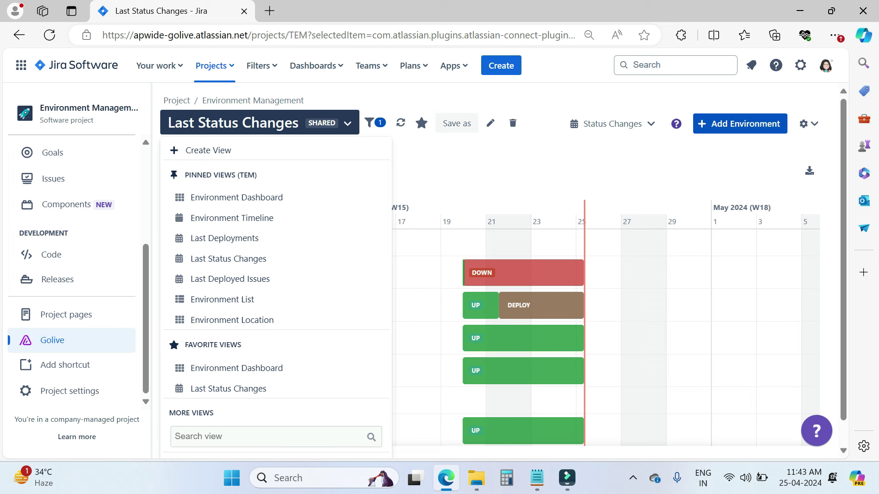
left_click(461, 170)
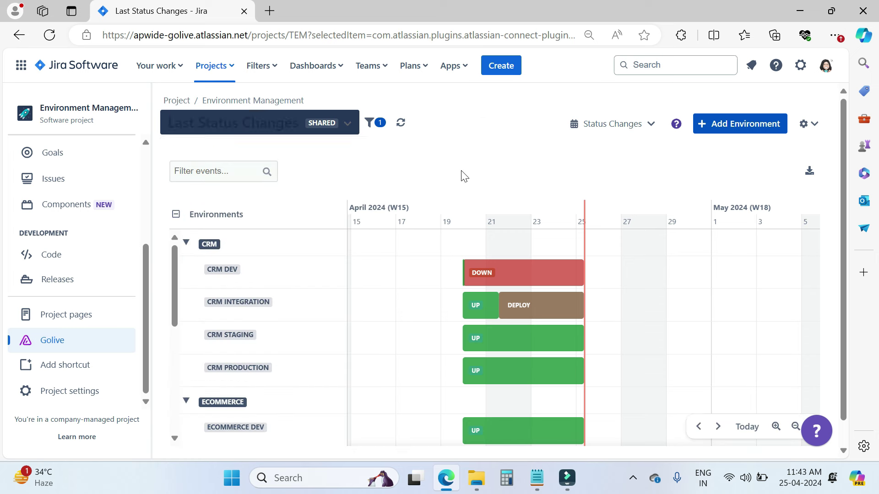
Return to the pinned Environment Dashboard view and look at the formats offered for exporting environments.
left_click(347, 123)
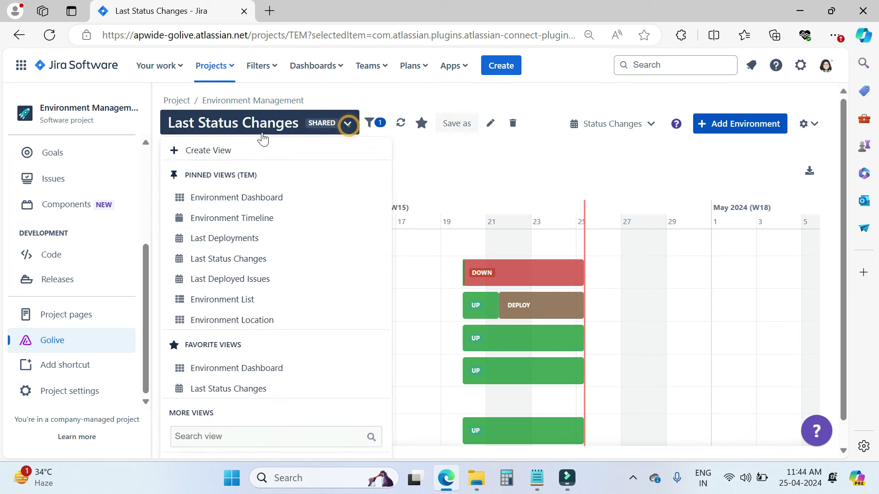
left_click(231, 202)
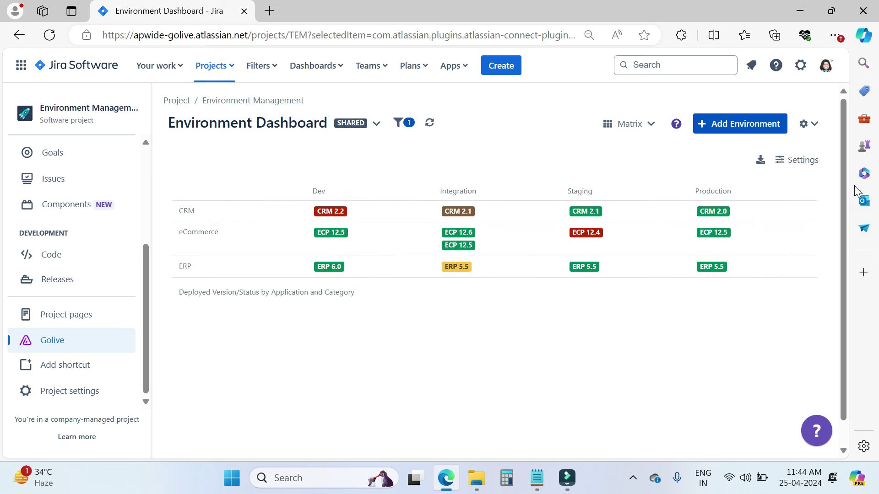
left_click(760, 161)
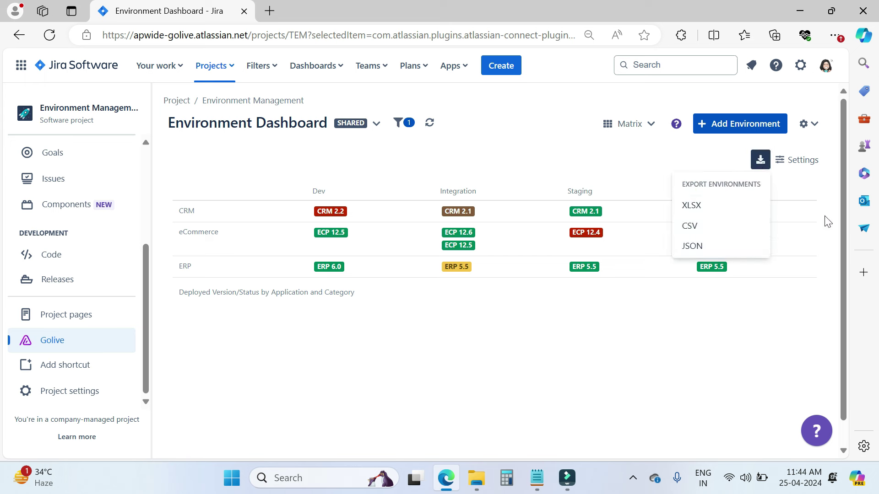
left_click(468, 173)
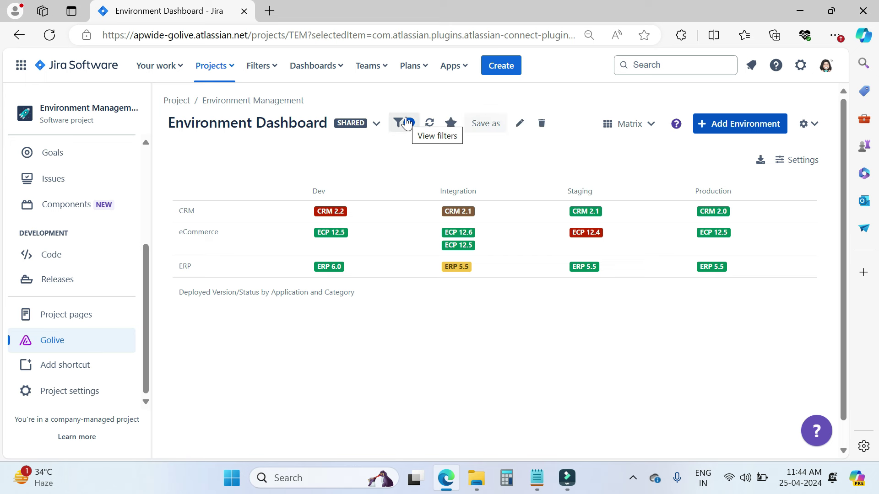
Review the Environment Dashboard's edit details without saving, and refresh the view.
left_click(526, 123)
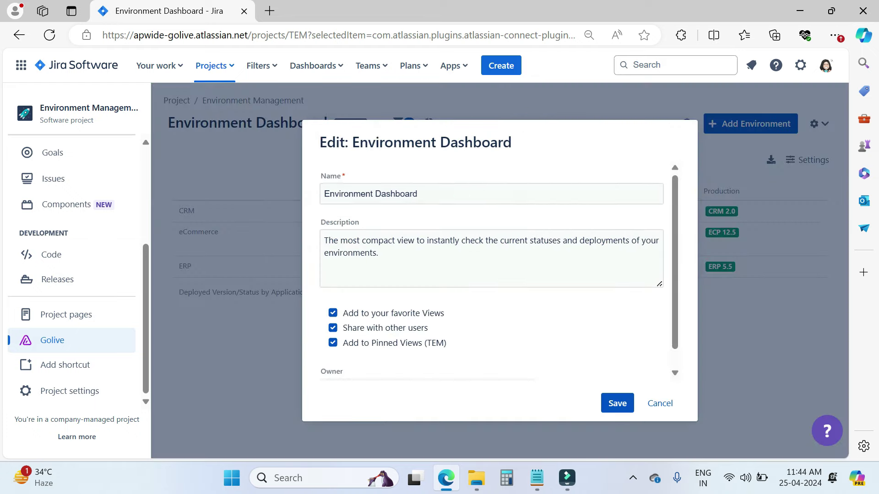
scroll(536, 328, "down", 1)
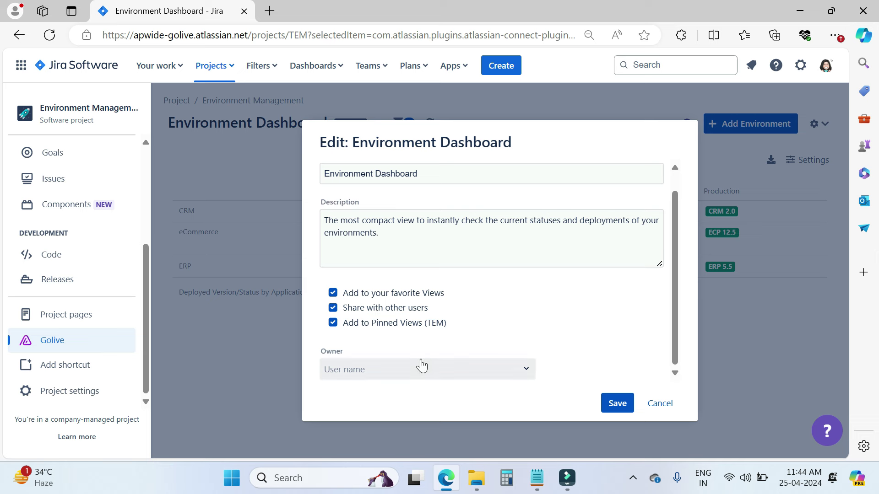
left_click(661, 405)
left_click(430, 123)
left_click(431, 123)
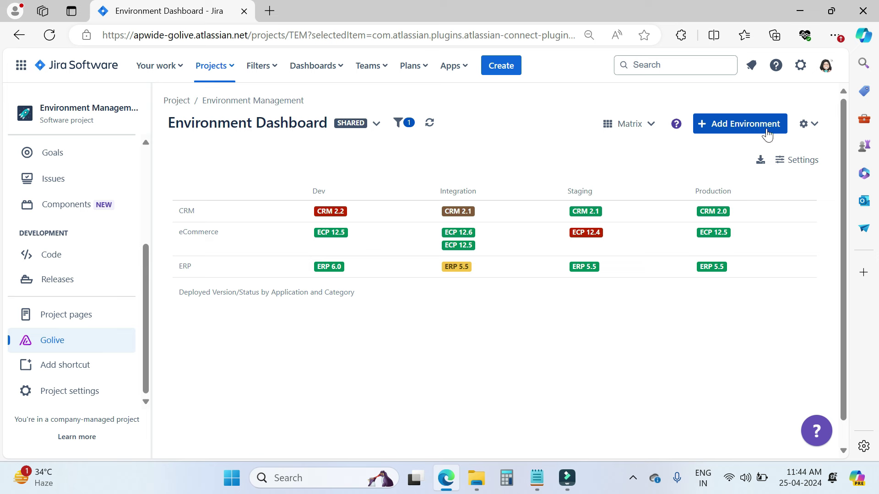
Look at the form for creating a new environment and its category choices.
left_click(735, 129)
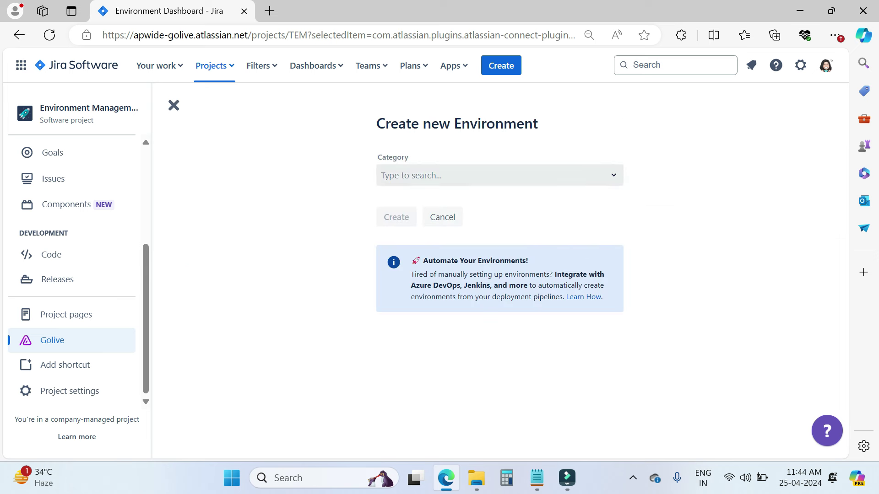
left_click(528, 173)
left_click(704, 249)
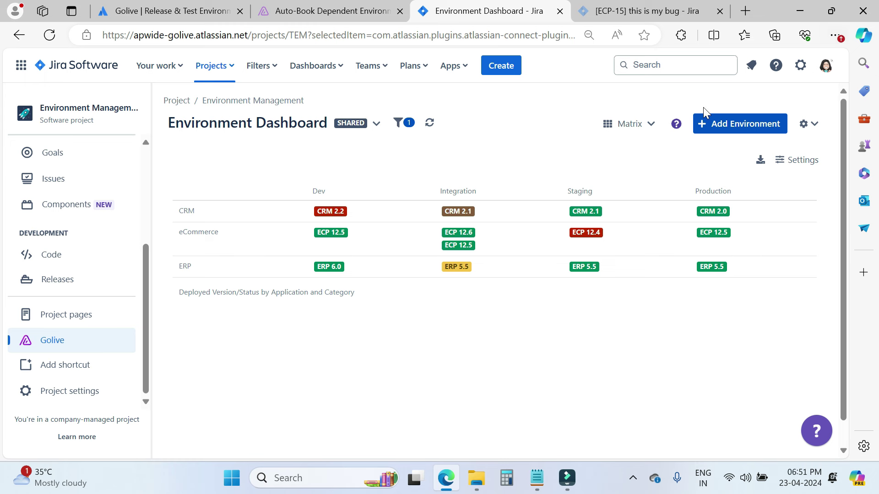
Start a new issue and set its project to eCommerce Platform (ECP).
left_click(501, 66)
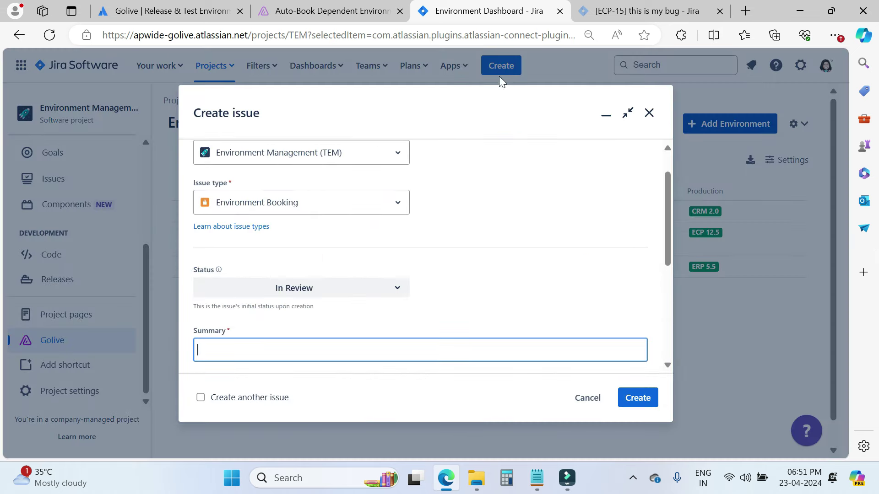
scroll(471, 220, "up", 1)
left_click(398, 191)
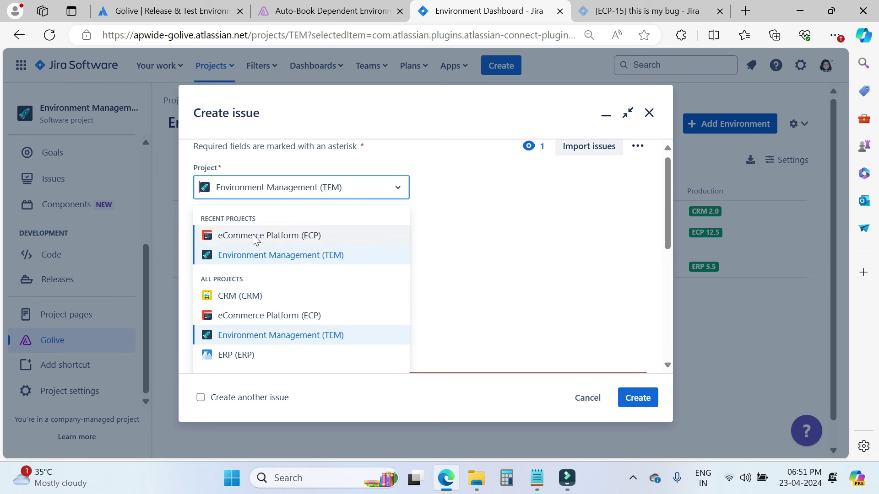
left_click(274, 238)
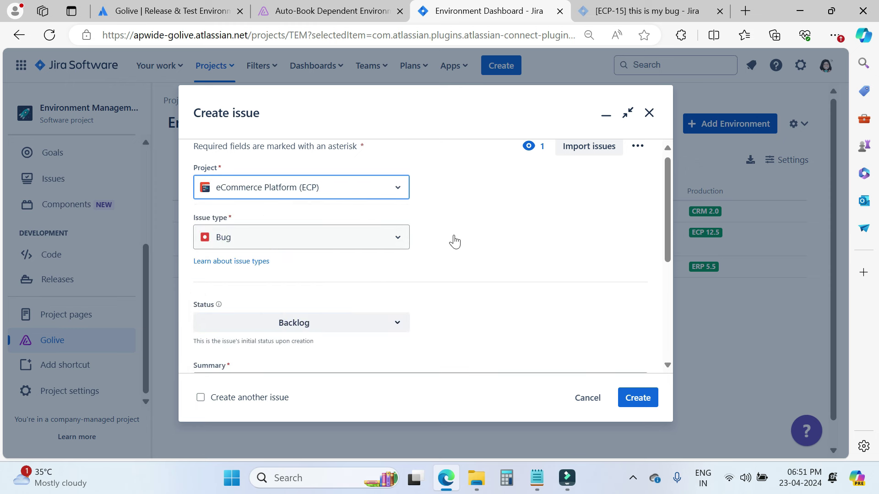
Enter "this is my bug in video" as the summary of the new bug.
scroll(539, 245, "down", 4)
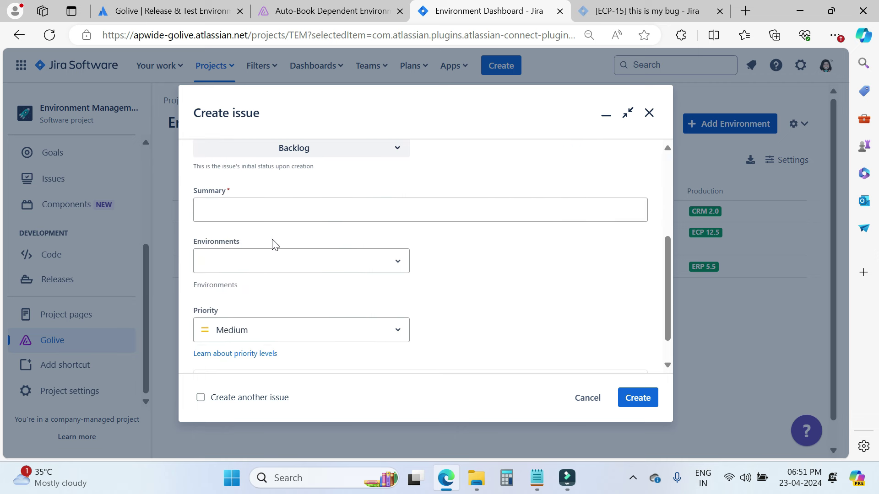
left_click(225, 210)
type("this")
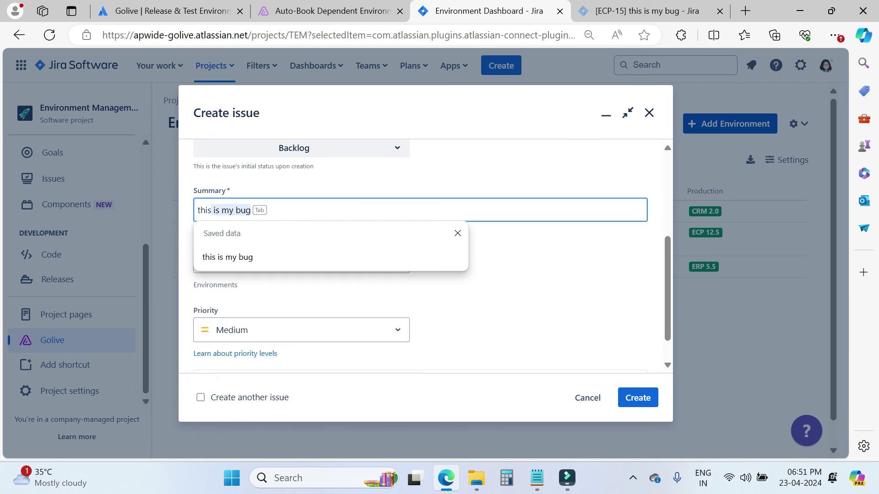
key("Tab")
type("i")
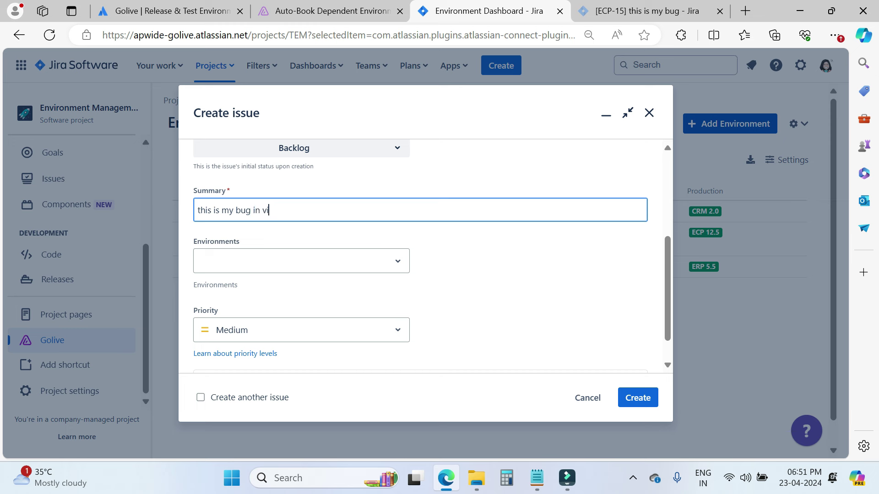
type("n video")
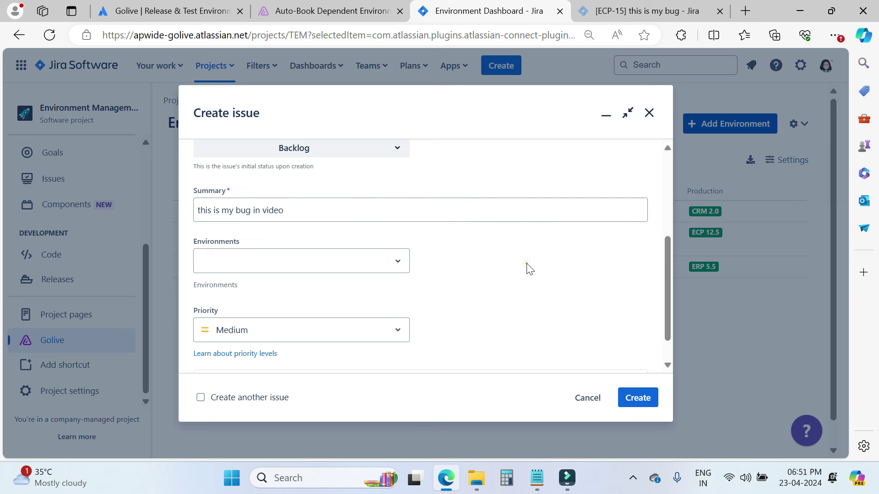
Assign the eCommerce Dev environment to the bug and create the issue.
left_click(395, 265)
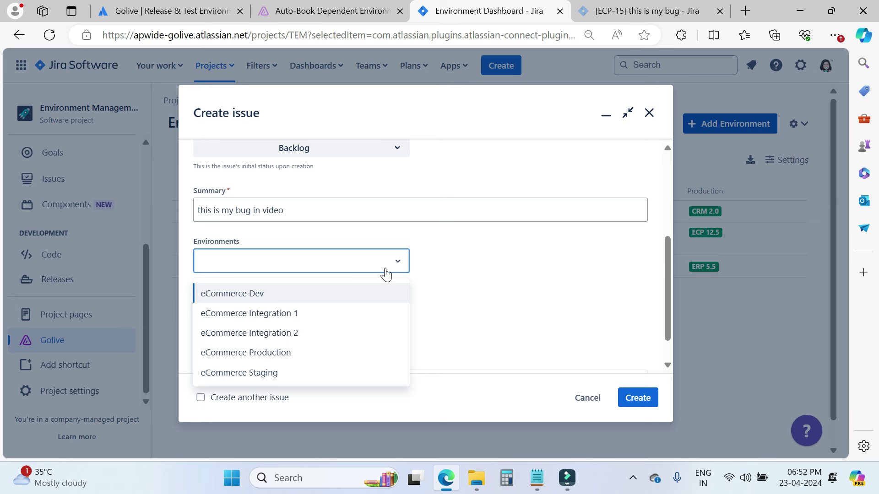
left_click(274, 297)
left_click(566, 298)
left_click(642, 397)
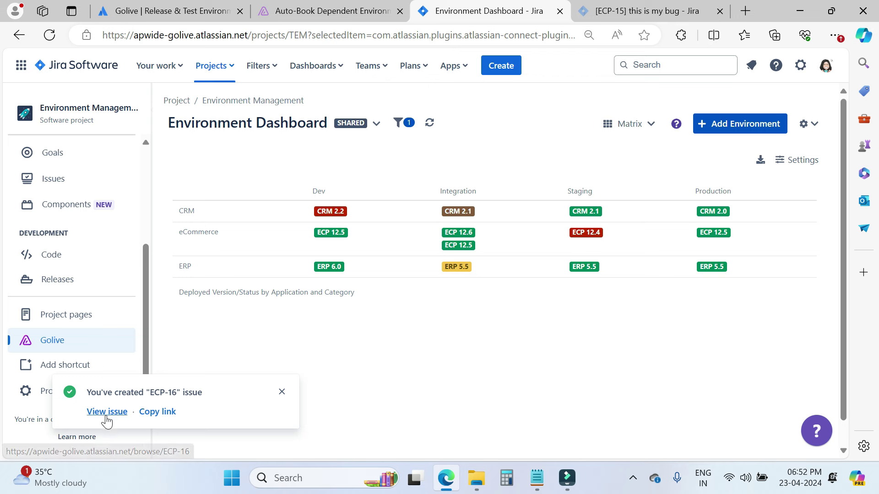
View the newly created issue in its own browser tab, and open Golive for the eCommerce Platform project.
left_click(107, 411)
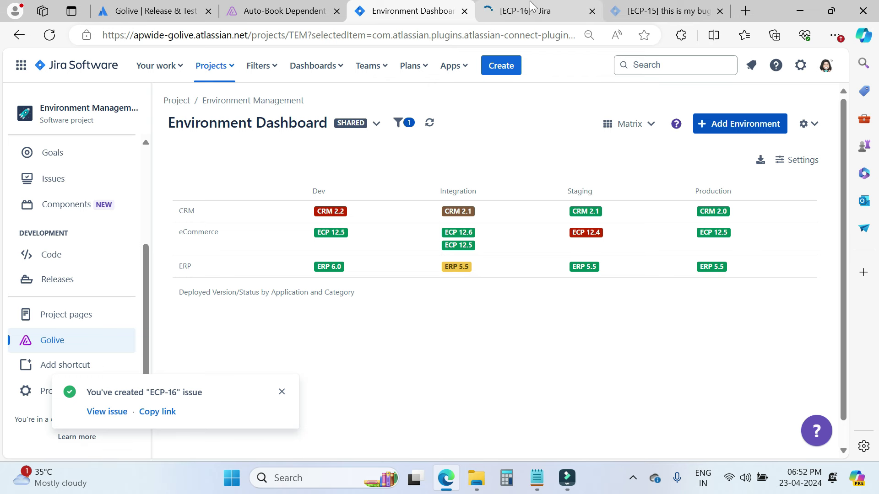
left_click(530, 1)
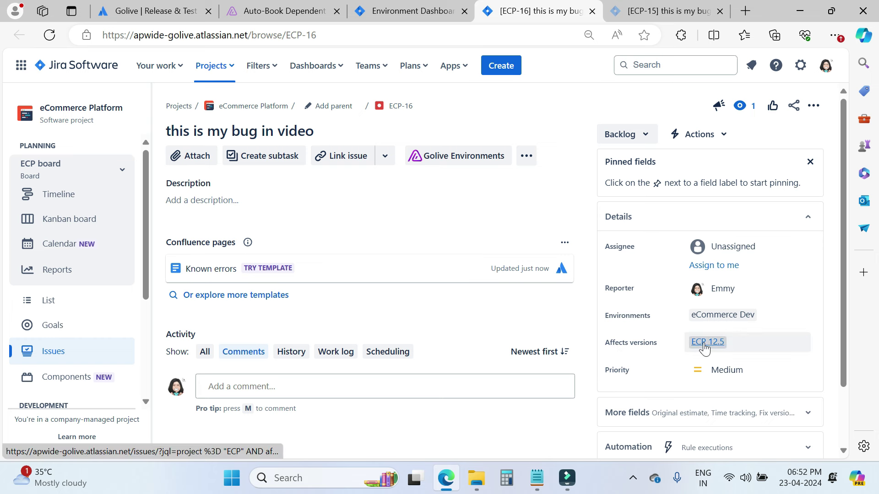
scroll(75, 321, "down", 3)
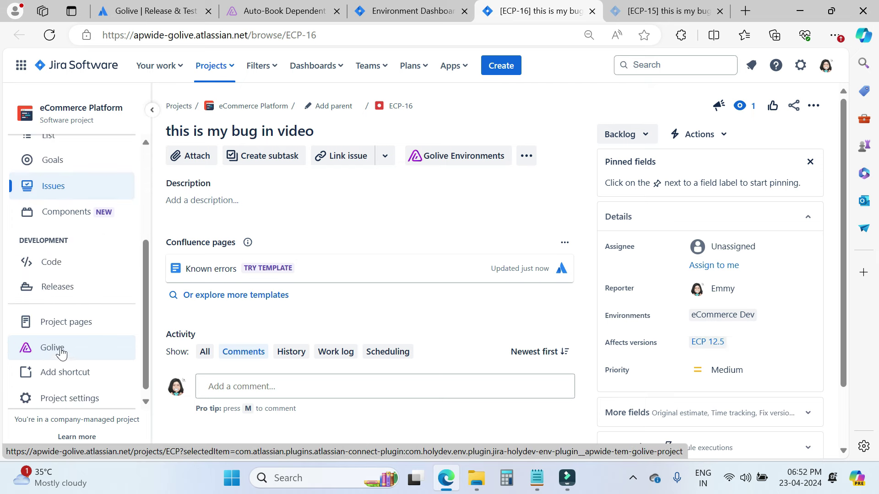
left_click(61, 352)
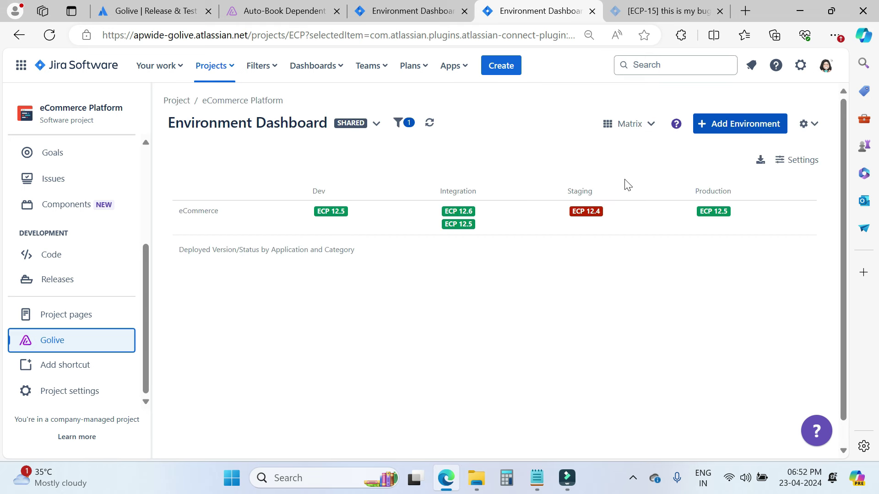
Return to the Environment Management project's Golive dashboard, switch it to the Environment Timeline view and collapse the project sidebar.
mouse_move(717, 217)
left_click(21, 36)
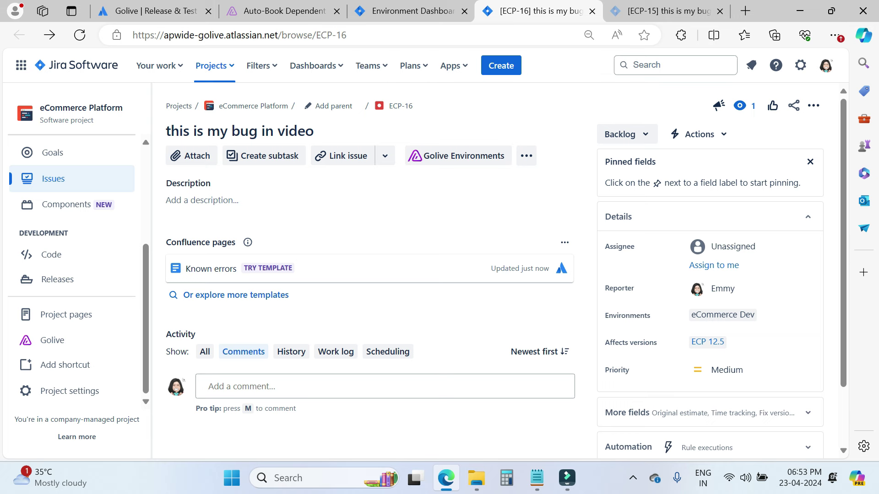
key("ctrl+shift+Tab")
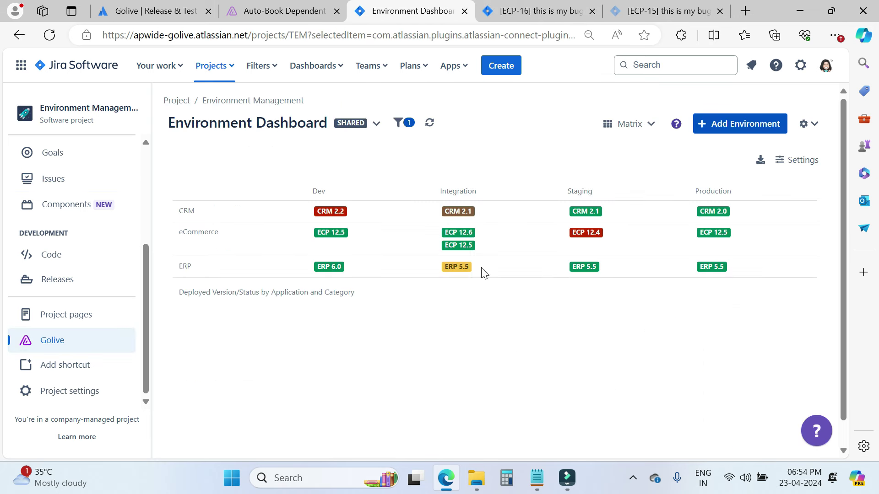
left_click(377, 125)
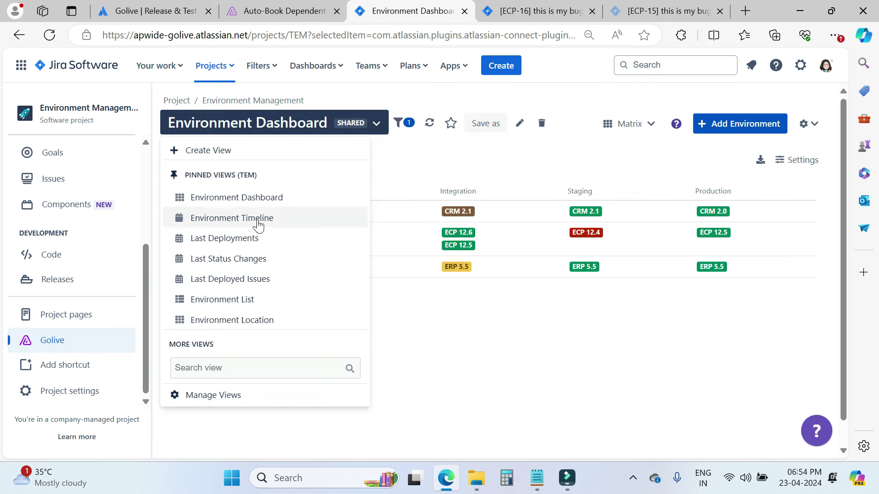
left_click(259, 224)
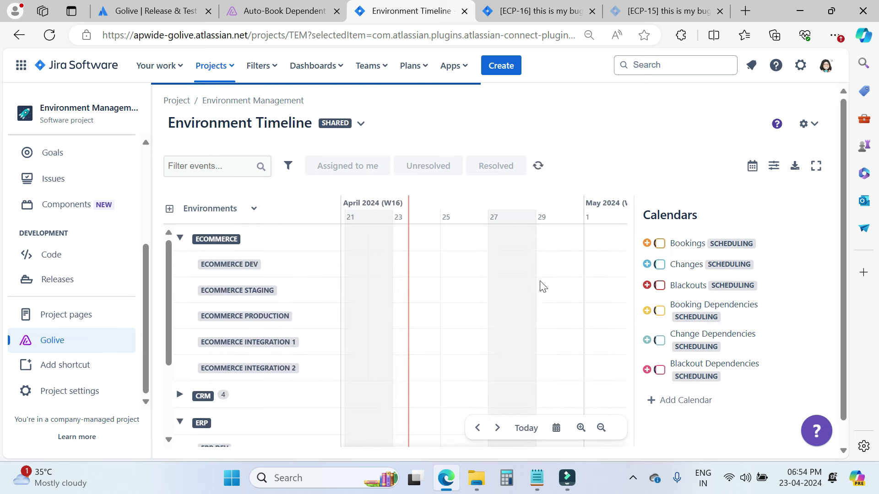
left_click(153, 110)
Collapse the eCommerce and ERP environment groups in the timeline.
mouse_move(443, 332)
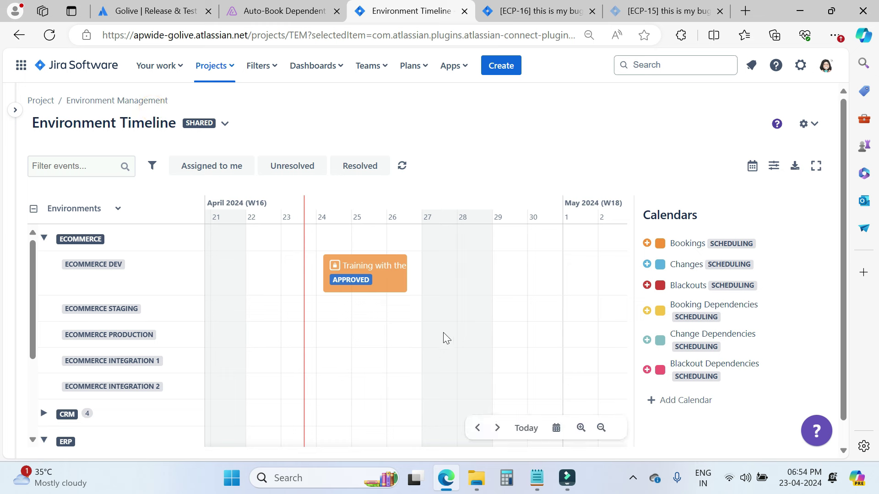
scroll(451, 328, "down", 3)
scroll(451, 327, "up", 3)
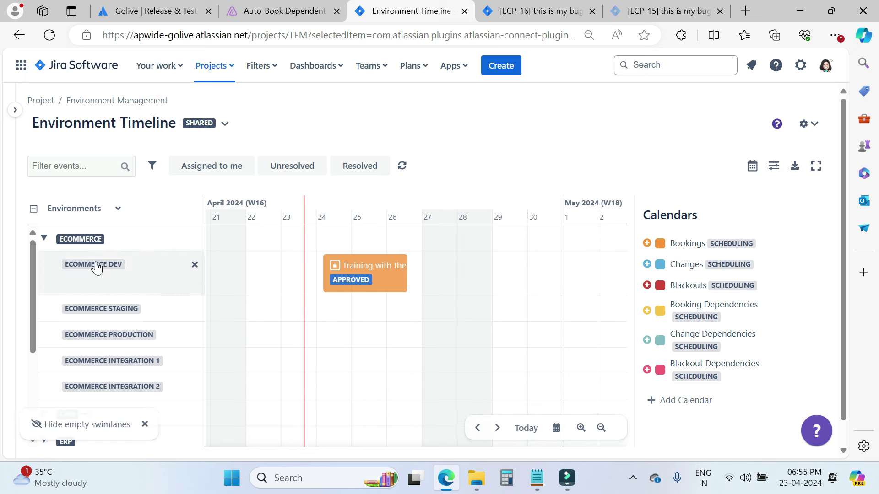
left_click(44, 242)
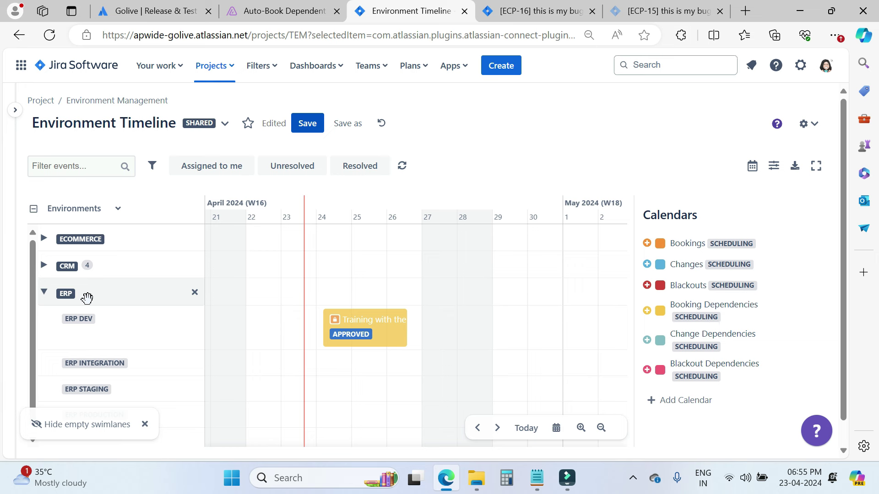
left_click(44, 295)
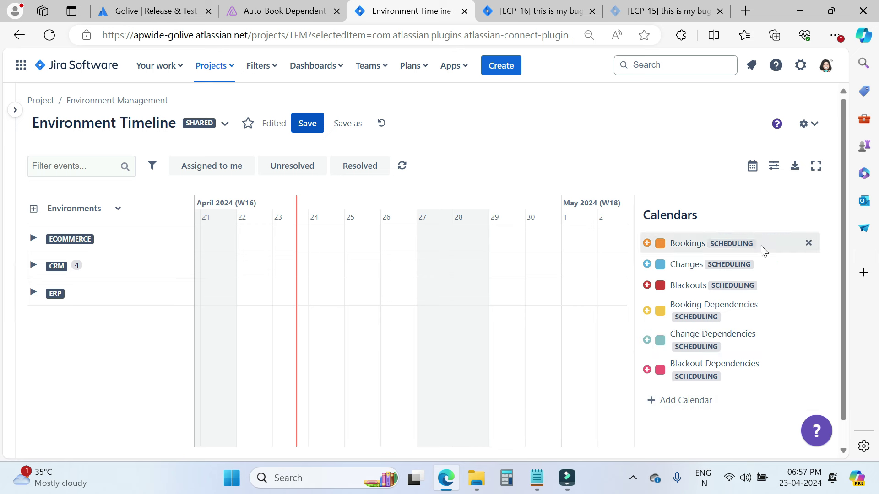
Examine the Bookings calendar's event type, displayed information, sharing, permissions and additional actions, and close its settings.
left_click(717, 251)
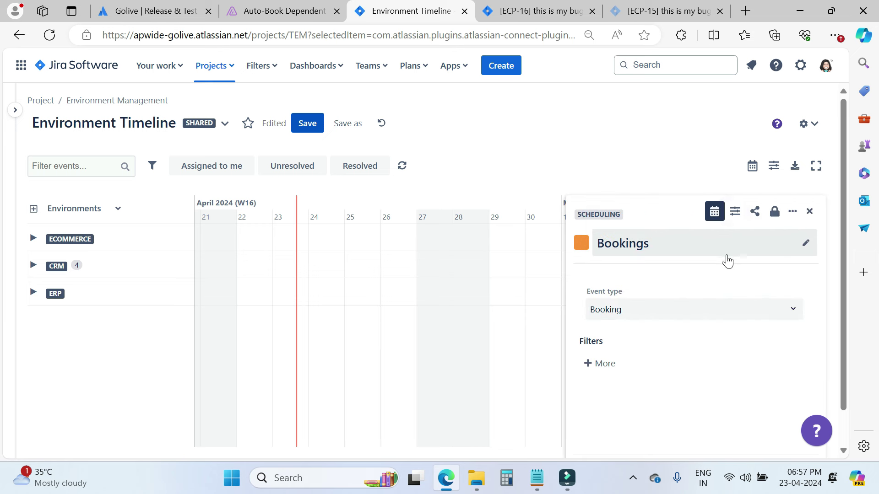
left_click(735, 211)
scroll(741, 330, "down", 1)
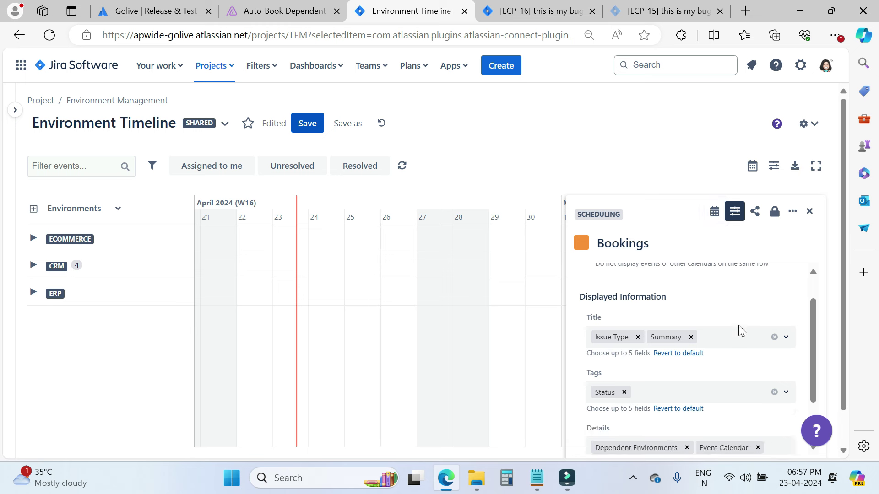
scroll(739, 346, "down", 1)
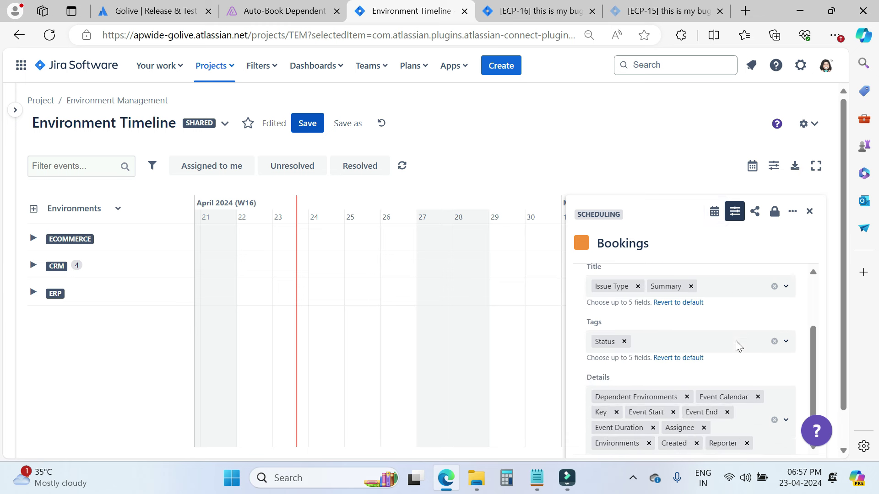
scroll(697, 392, "up", 2)
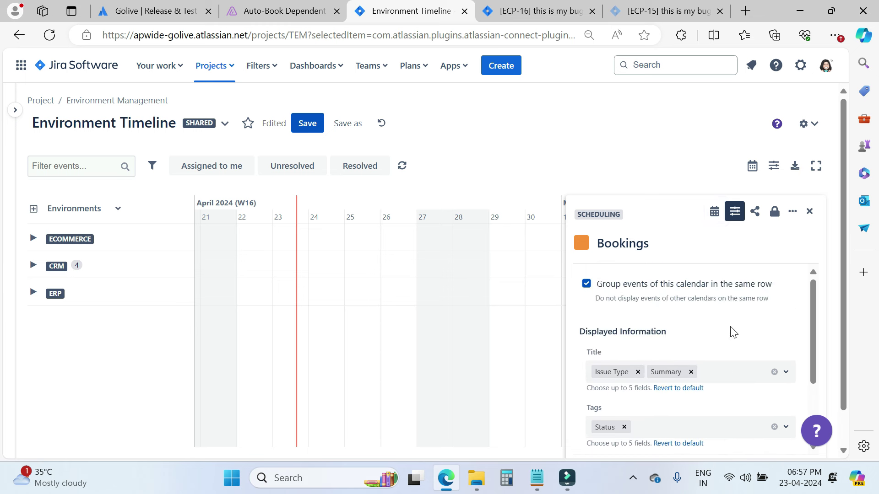
left_click(755, 212)
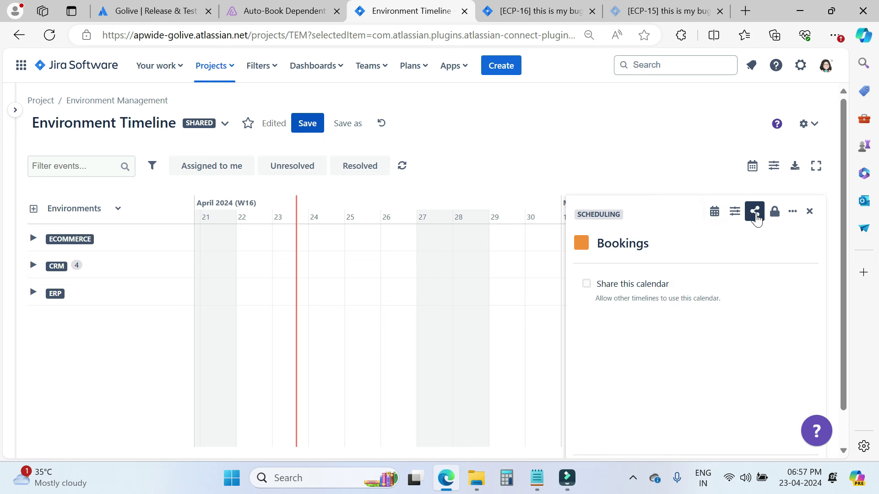
left_click(776, 216)
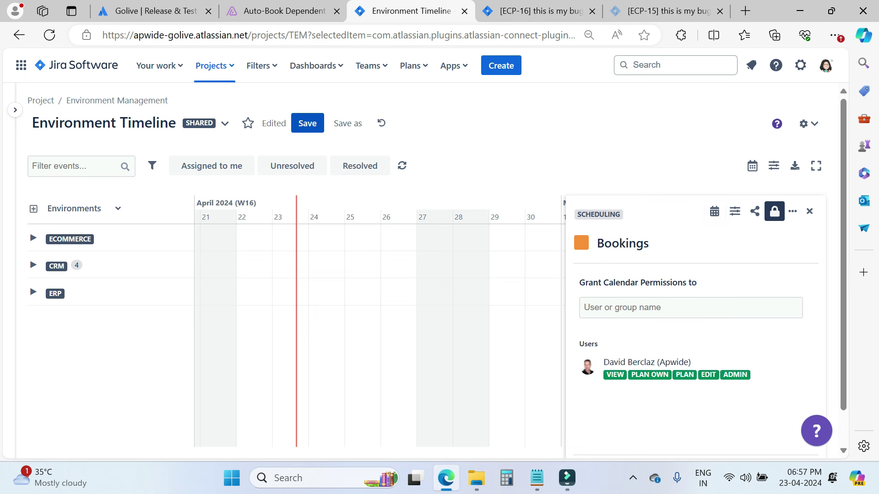
mouse_move(630, 384)
left_click(792, 213)
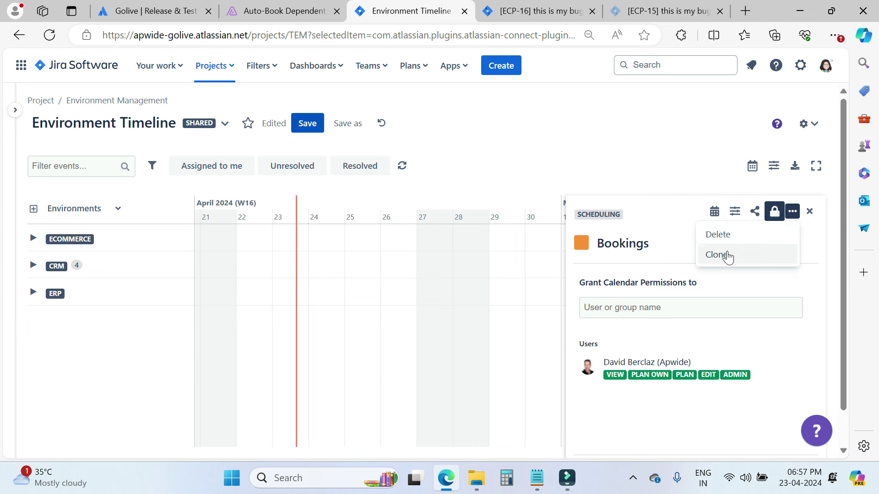
left_click(810, 212)
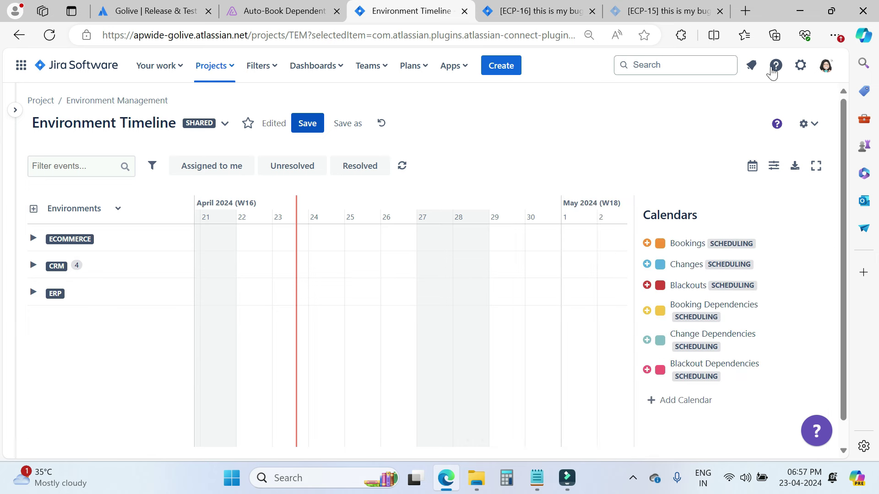
Expand the eCommerce group in the timeline to list its environments.
left_click(33, 238)
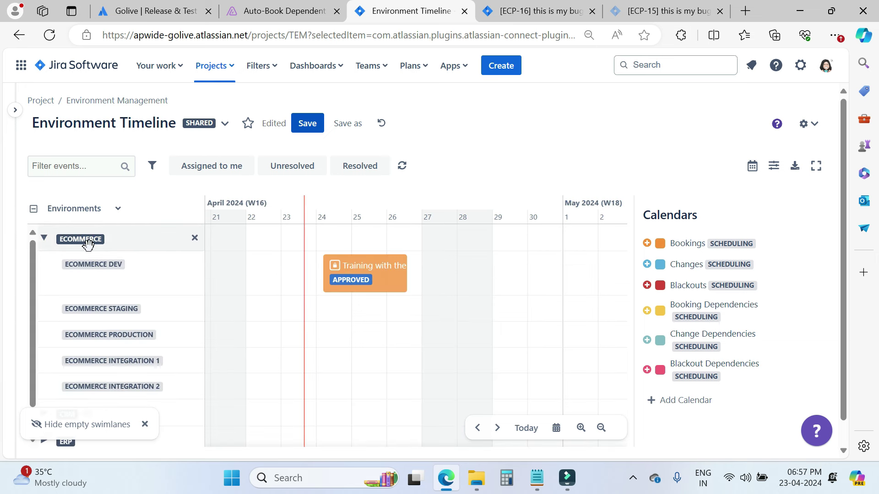
scroll(153, 372, "down", 1)
scroll(180, 372, "up", 1)
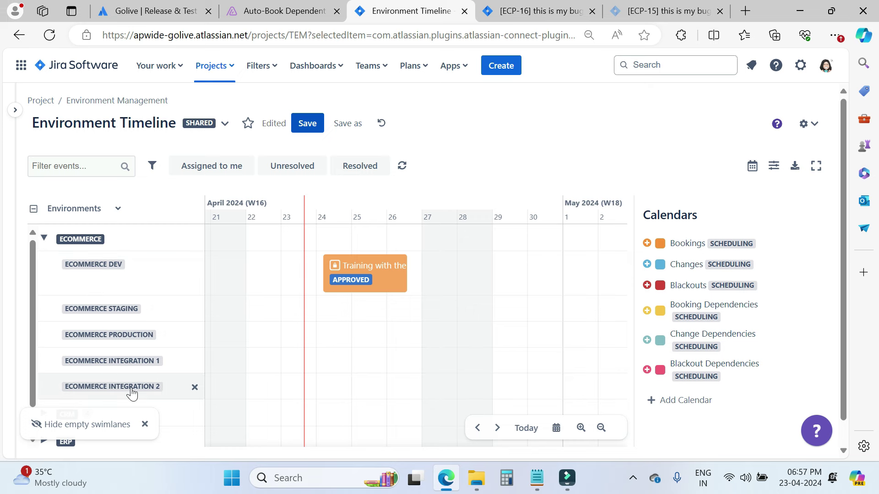
Examine the eCommerce Dev environment's current deployment, attributes, dependencies and deployment logs, and close its details.
left_click(83, 263)
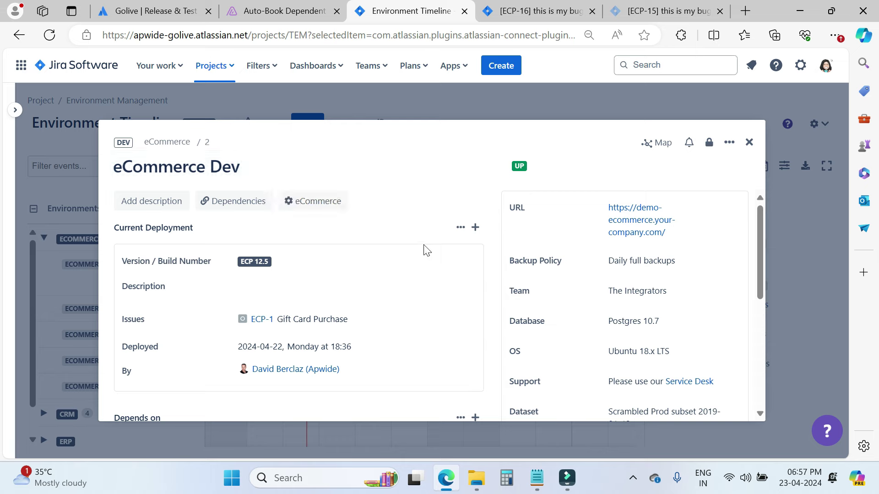
scroll(423, 249, "down", 1)
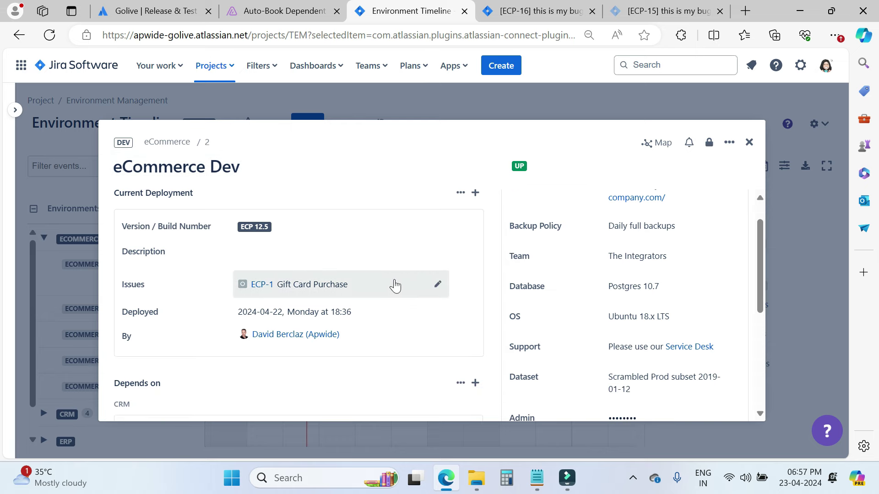
scroll(395, 285, "down", 3)
scroll(396, 285, "down", 2)
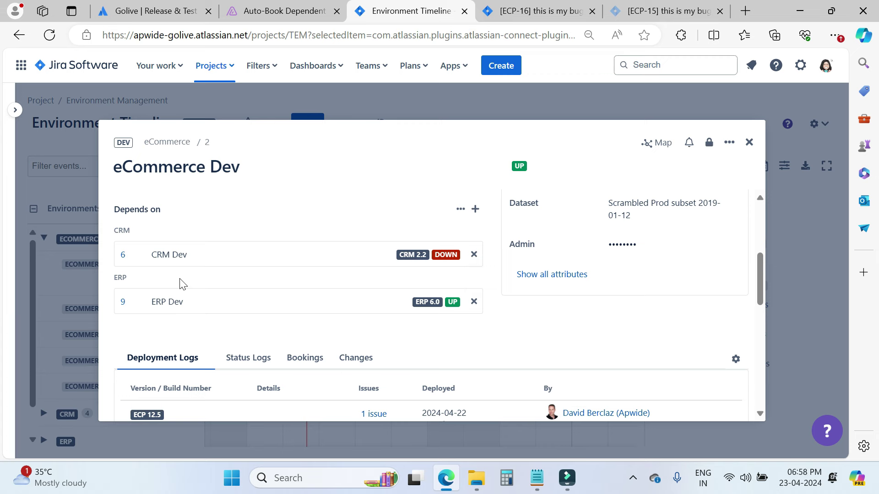
scroll(524, 355, "down", 2)
scroll(523, 356, "up", 2)
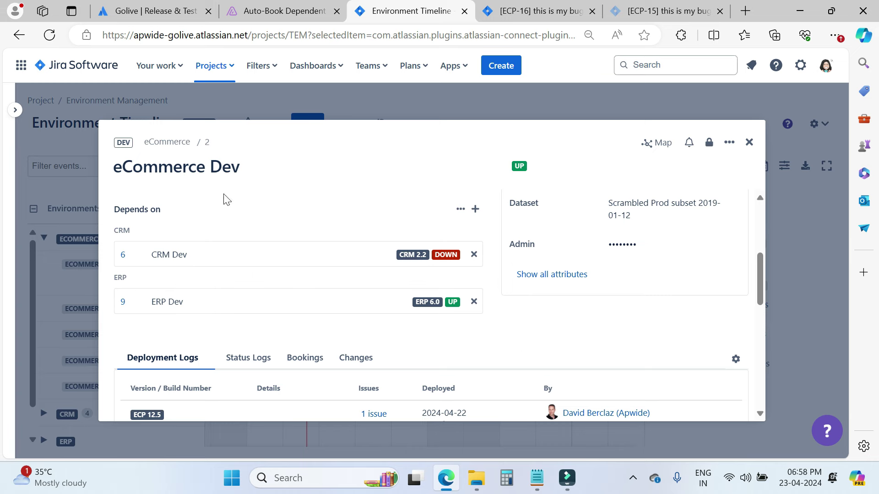
left_click(749, 143)
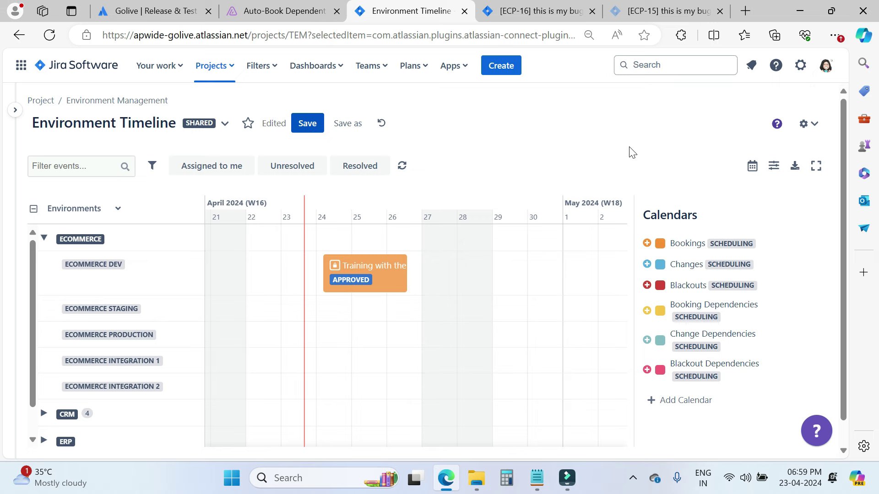
Start a new Environment Booking issue in Environment Management and look through the fields of its form.
left_click(507, 68)
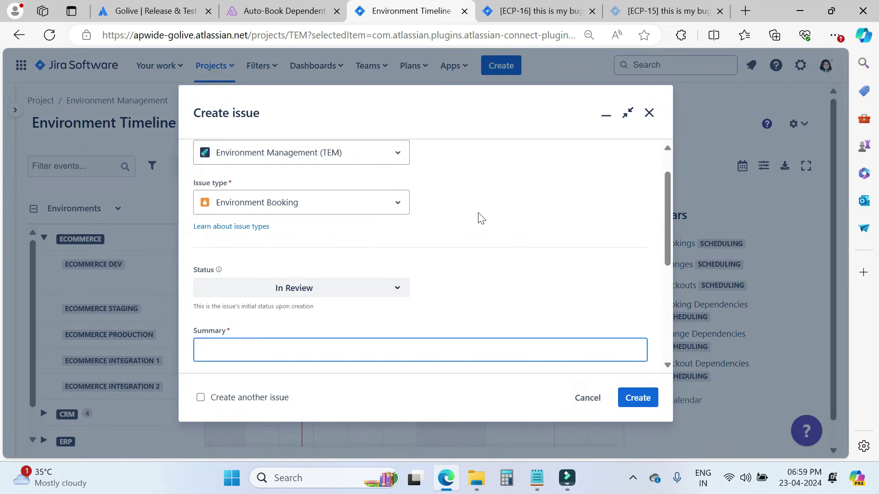
scroll(478, 218, "down", 1)
scroll(480, 219, "down", 2)
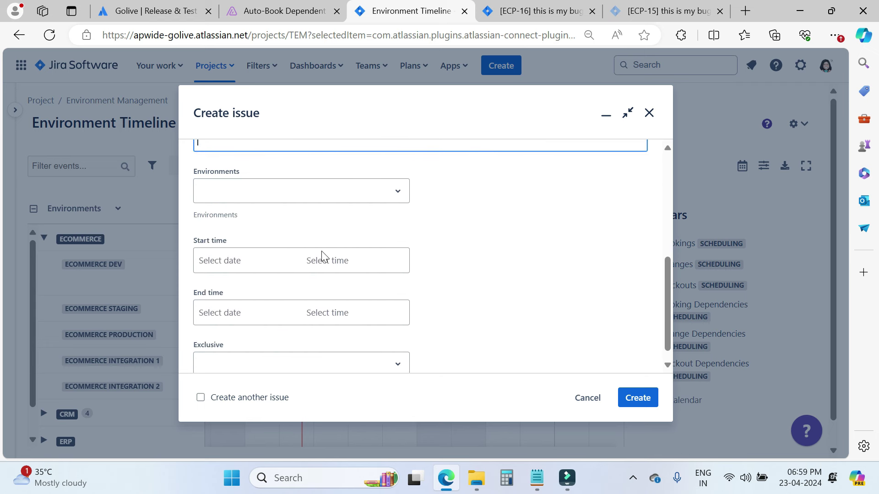
scroll(355, 298, "down", 1)
scroll(516, 298, "up", 1)
scroll(519, 297, "down", 1)
scroll(551, 279, "up", 2)
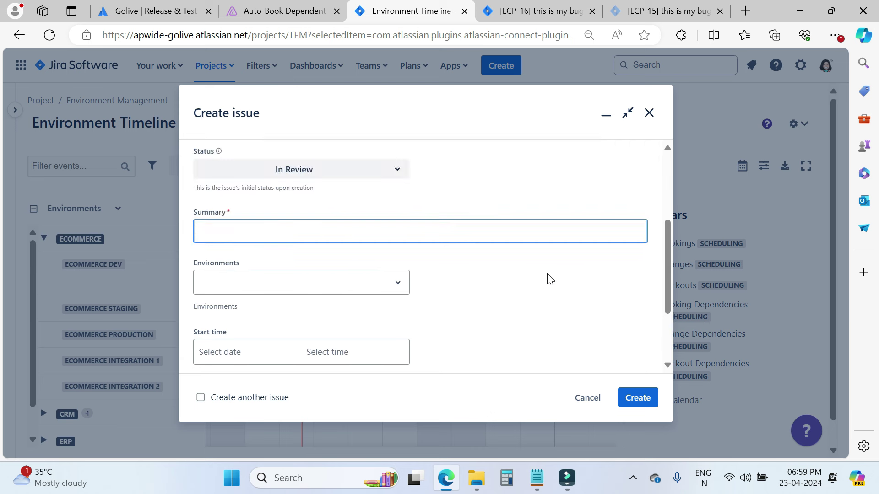
scroll(476, 197, "up", 3)
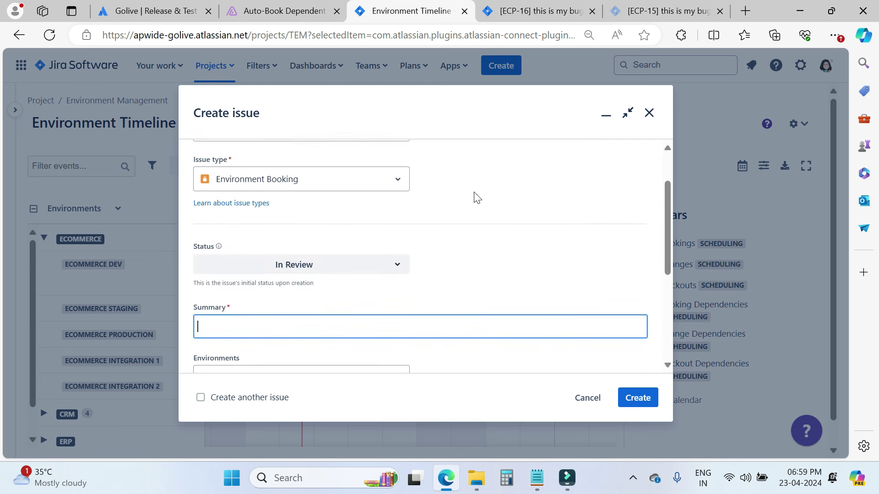
scroll(522, 259, "down", 3)
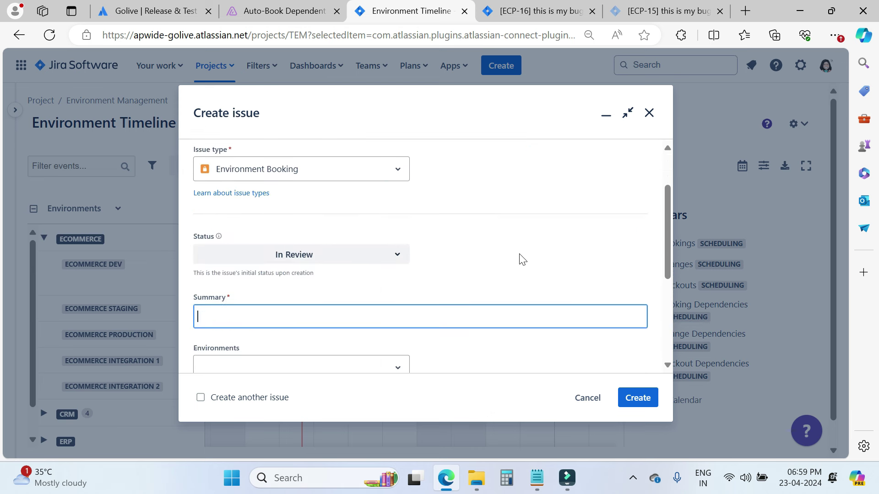
Enter "my first testing env booking - training1" as the booking's summary and select eCommerce Dev as its environment.
left_click(273, 248)
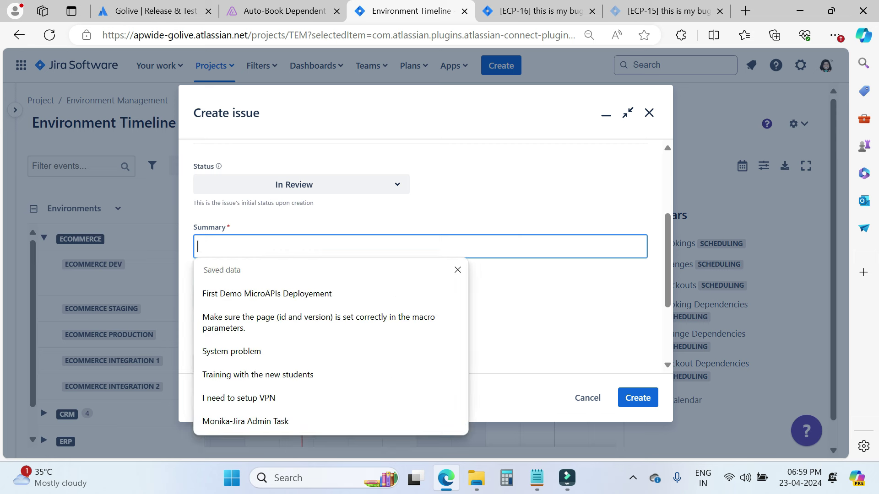
type("my first testing env booking - training1")
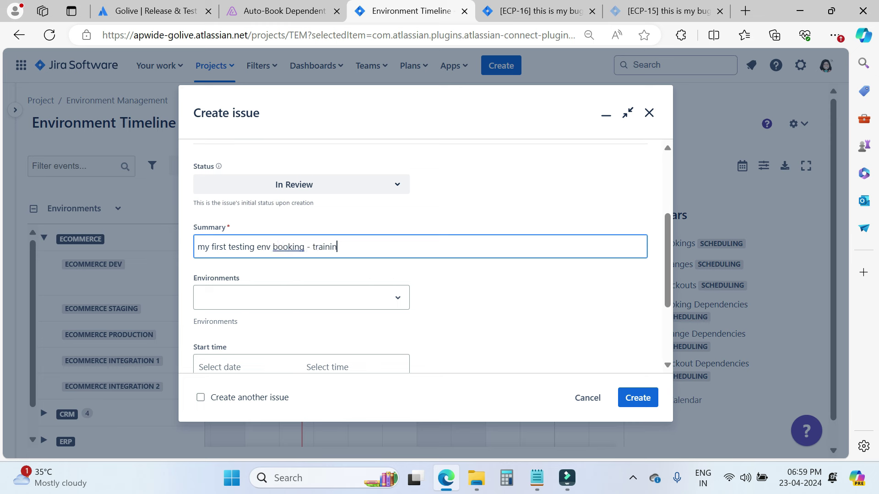
left_click(398, 298)
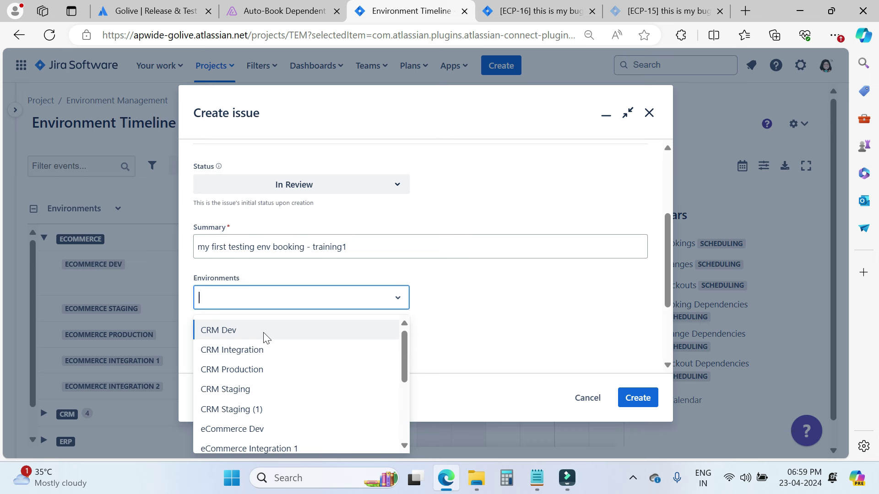
scroll(284, 353, "down", 1)
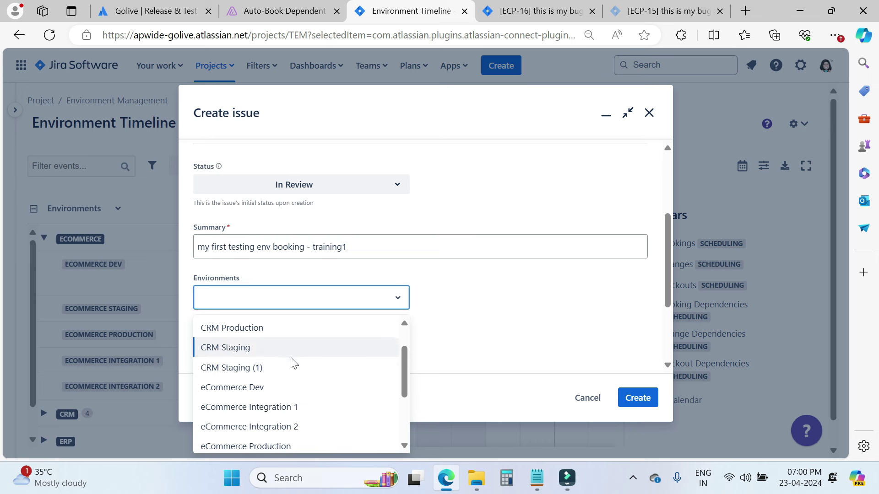
left_click(259, 388)
Set the booking's start time to 4/24/2024, 3:00 AM.
scroll(471, 308, "down", 3)
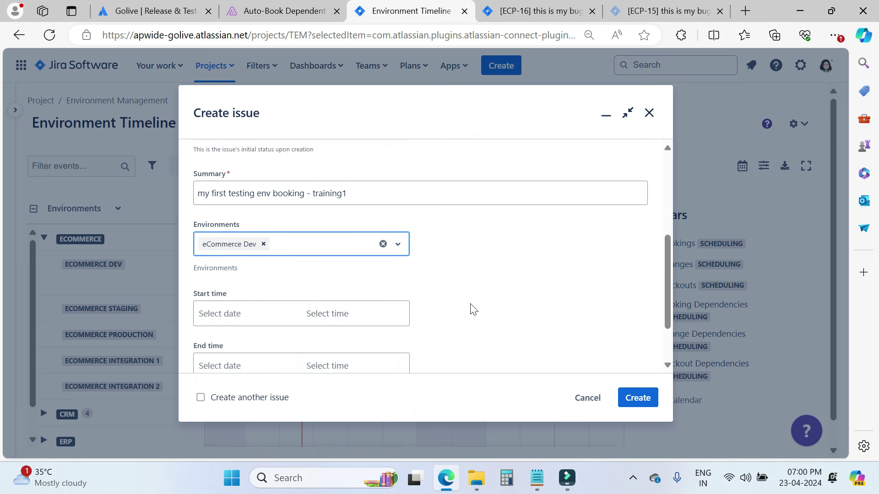
left_click(311, 294)
left_click(325, 229)
scroll(489, 303, "down", 1)
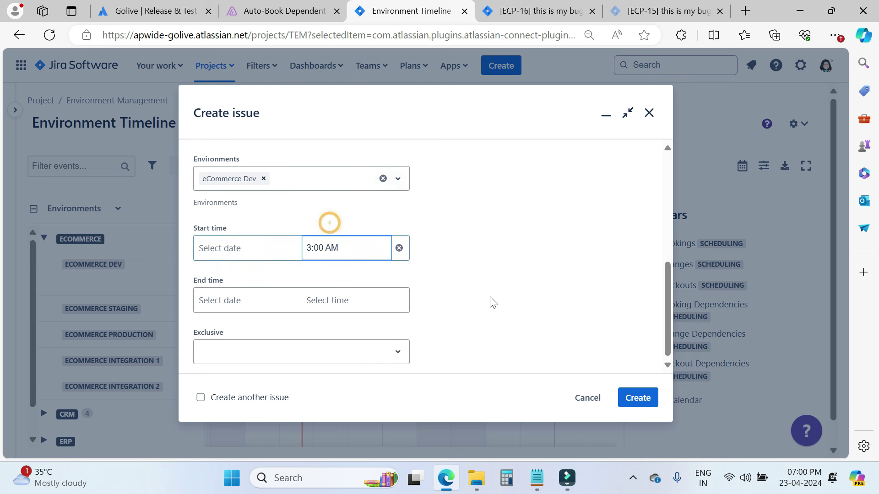
left_click(223, 249)
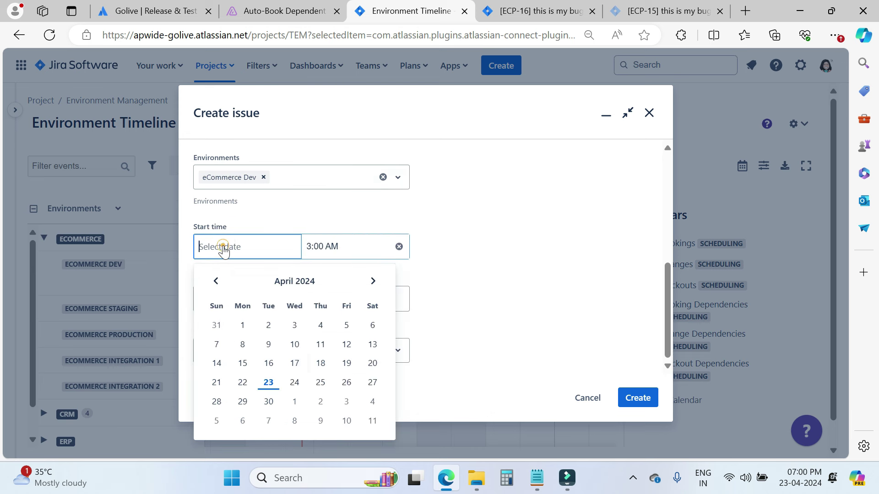
left_click(294, 384)
Set the booking's end time to 4/25/2024, 4:00 AM.
left_click(238, 306)
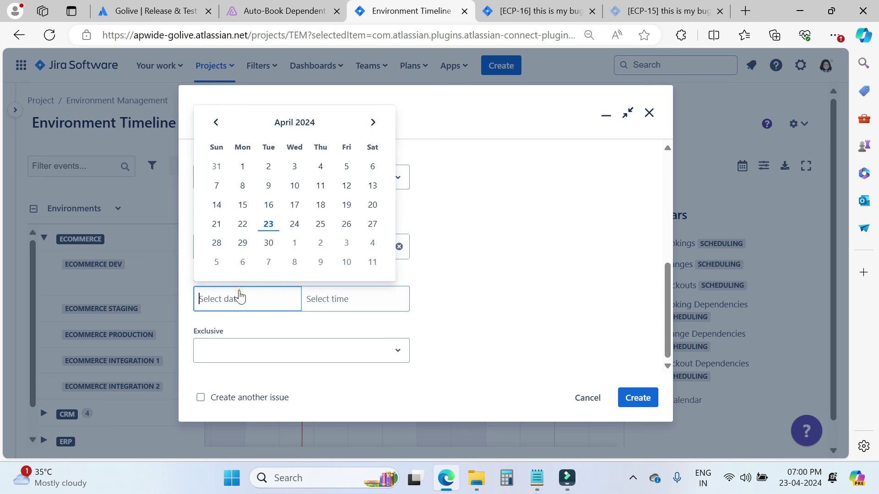
left_click(322, 226)
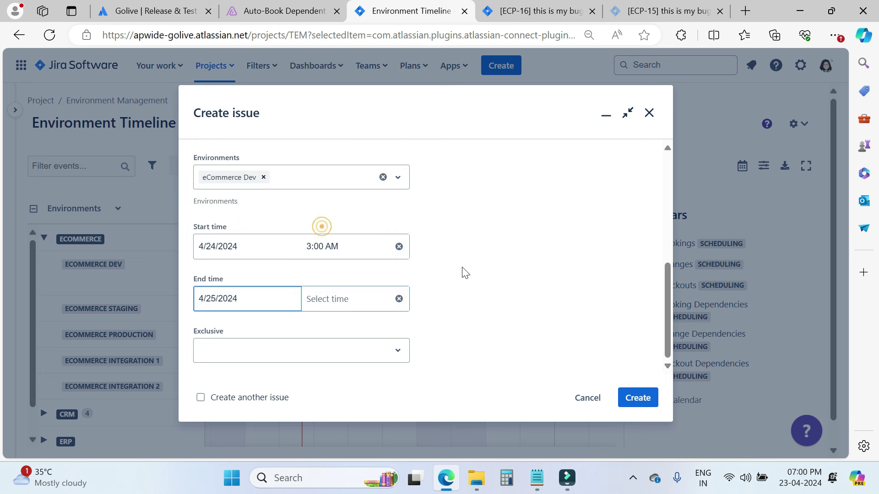
left_click(368, 302)
left_click(330, 270)
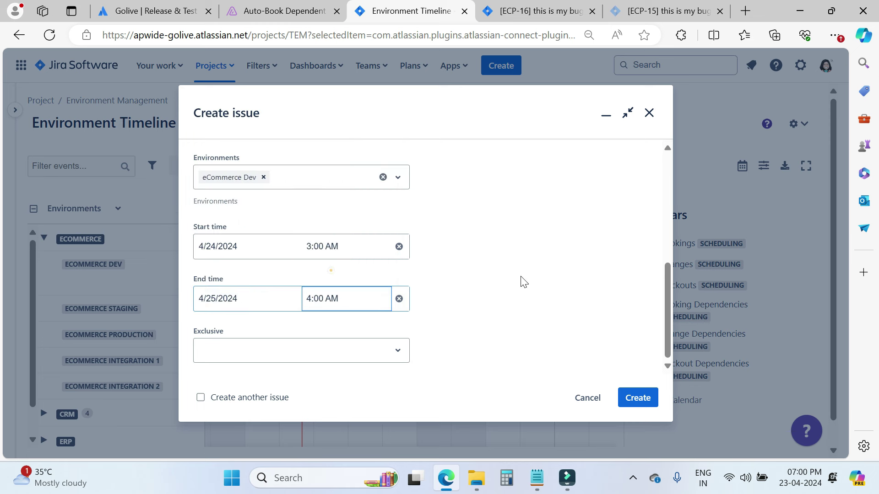
left_click(547, 292)
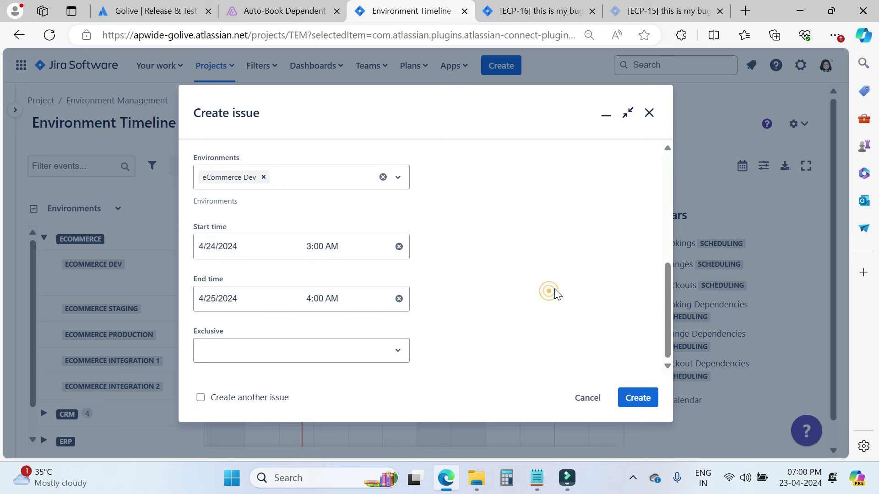
Set the booking's Exclusive field to No and create the issue.
left_click(397, 358)
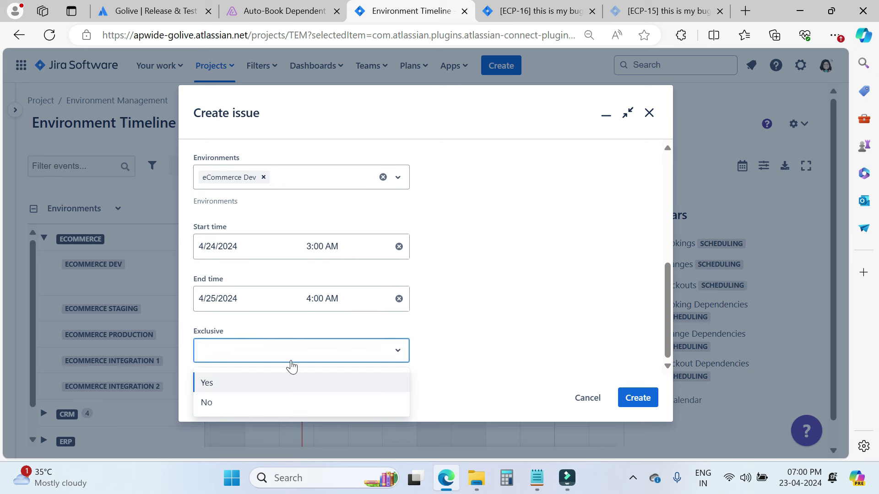
left_click(291, 405)
left_click(642, 404)
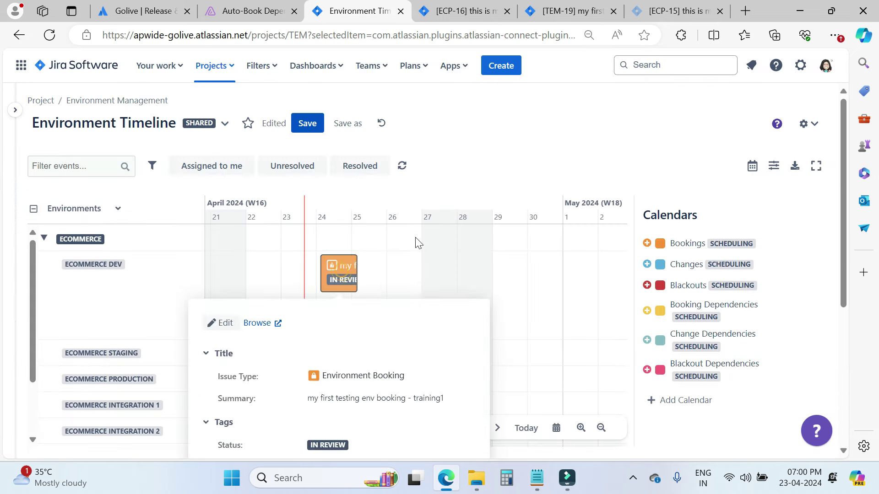
Open the new booking's issue page, examine its environments, dependent environments and times, close the duplicate page and return to the timeline.
left_click(261, 323)
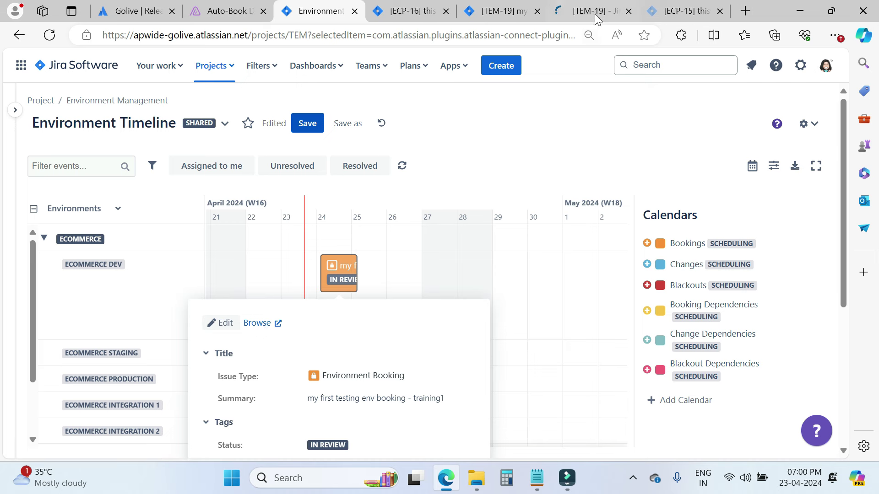
left_click(594, 13)
left_click_drag(598, 11, 414, 11)
left_click(537, 11)
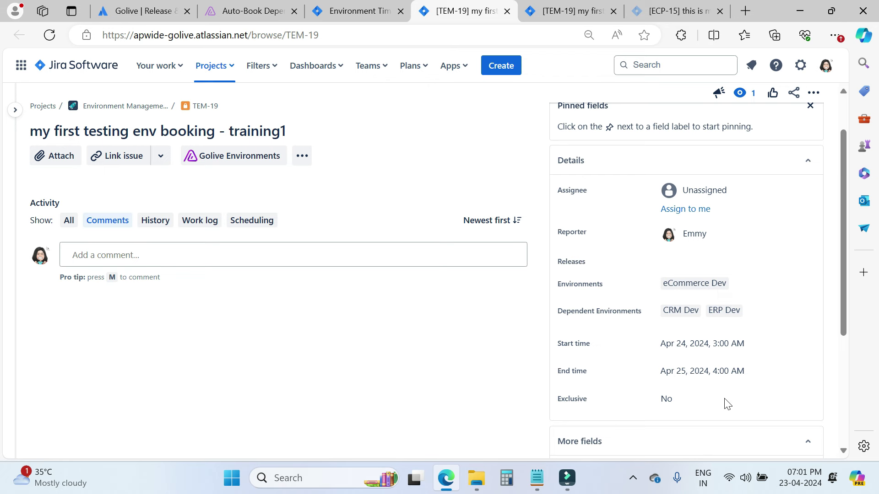
left_click(507, 11)
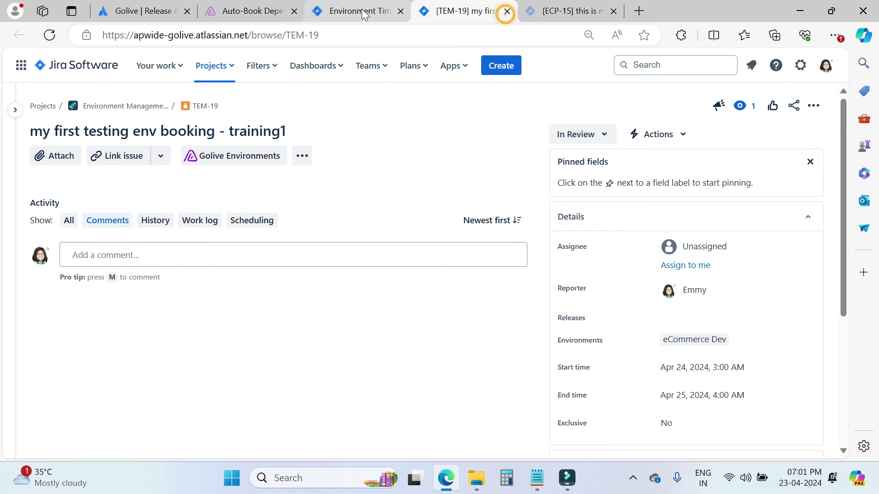
left_click(362, 11)
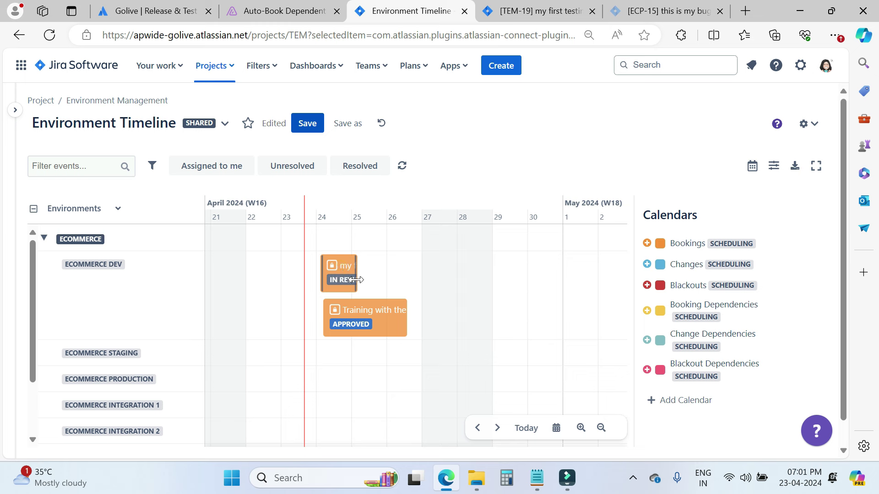
Lengthen the eCommerce Dev booking "my first testing env booking - training1" by about one day and move it to about April 27–29.
left_click_drag(355, 275, 387, 276)
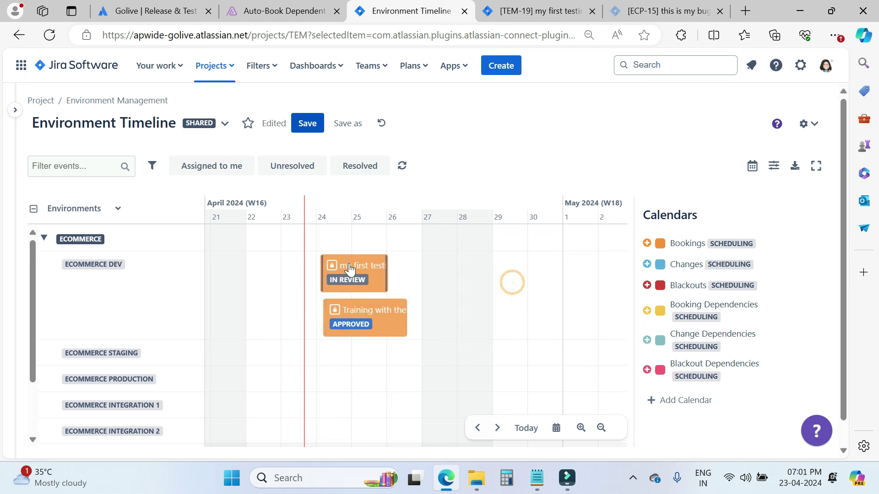
left_click_drag(349, 267, 480, 264)
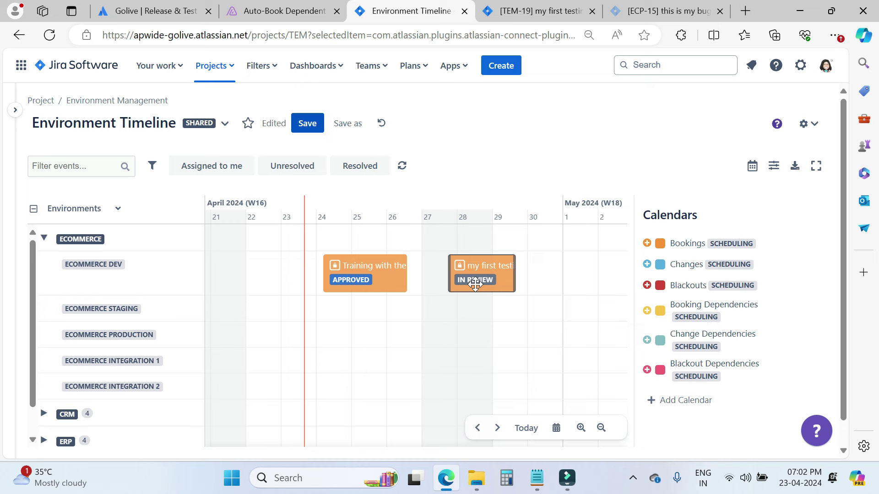
Set the status of "my first testing env booking - training1" to Approved on its issue page and save the timeline.
left_click(544, 5)
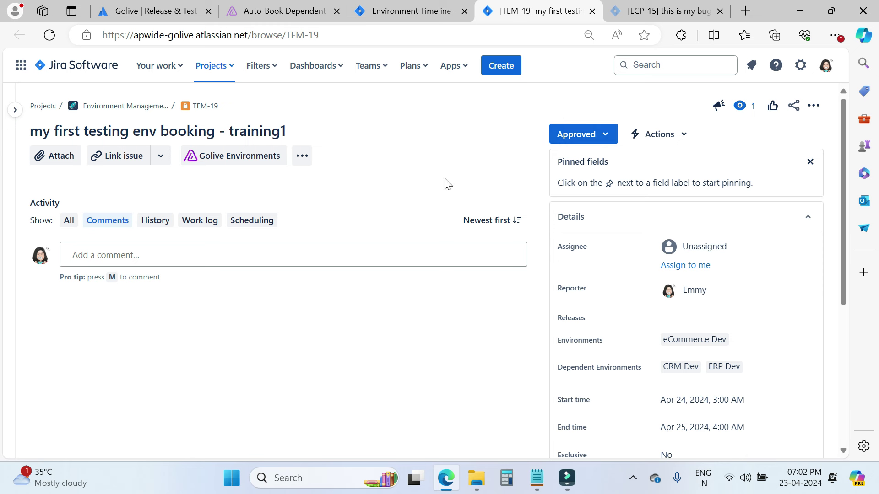
left_click(457, 6)
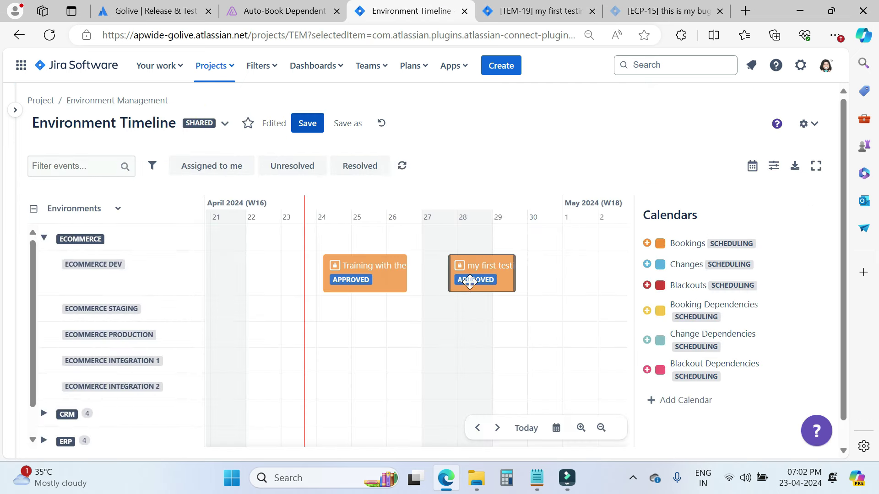
left_click(308, 130)
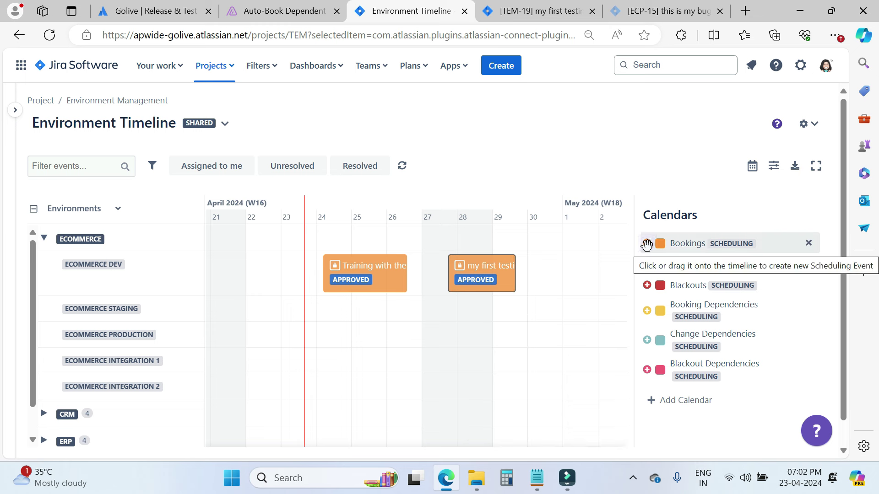
Create a booking "Training with the new students" for eCommerce Integration 1, from 22/Apr/24 08:00 am to 24/Apr/24 06:00 pm, directly on the timeline.
left_click_drag(646, 245, 261, 373)
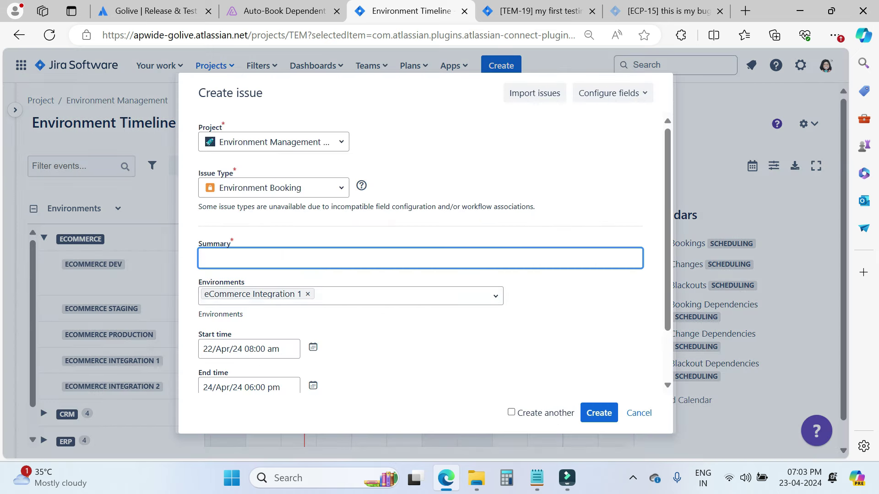
scroll(595, 331, "down", 2)
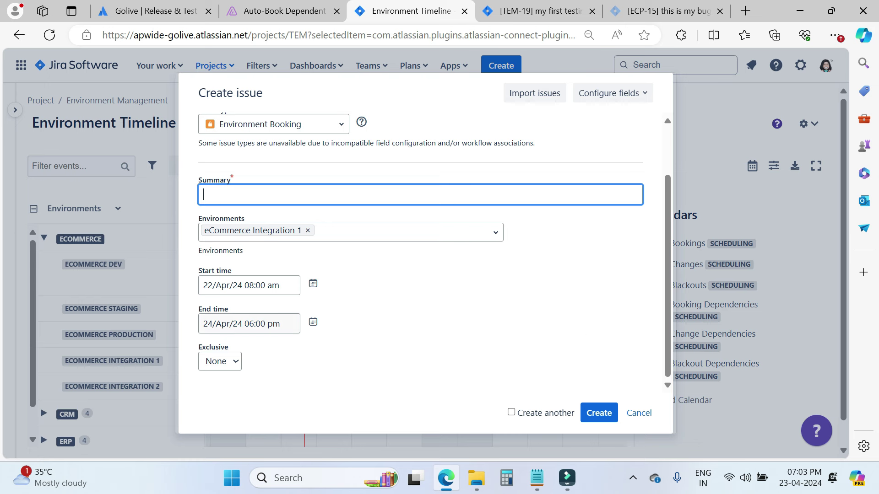
left_click(231, 194)
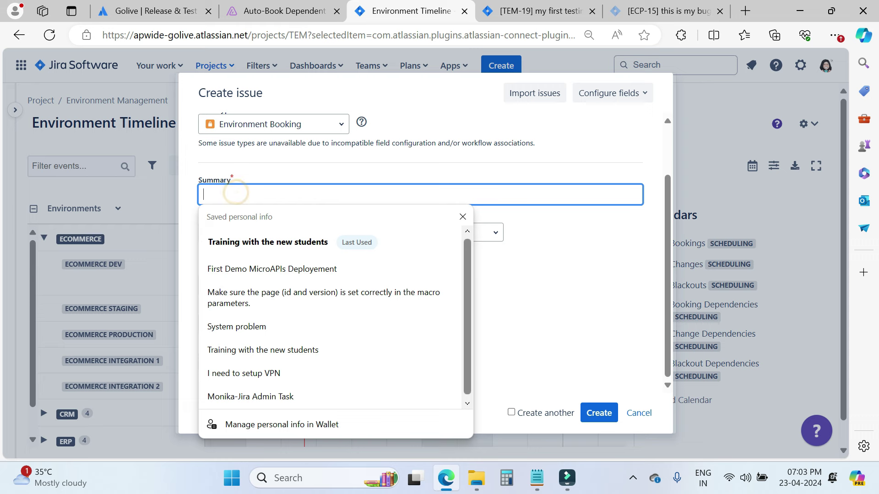
left_click(273, 245)
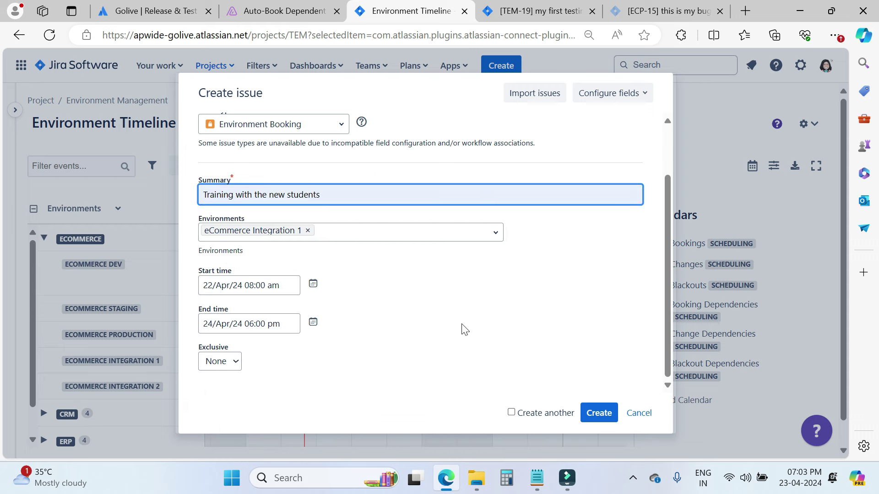
left_click(224, 366)
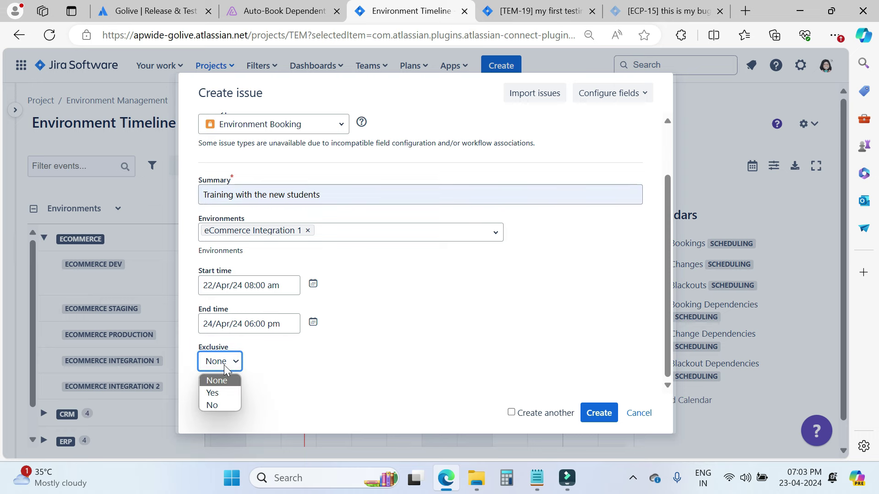
left_click(225, 366)
left_click(606, 413)
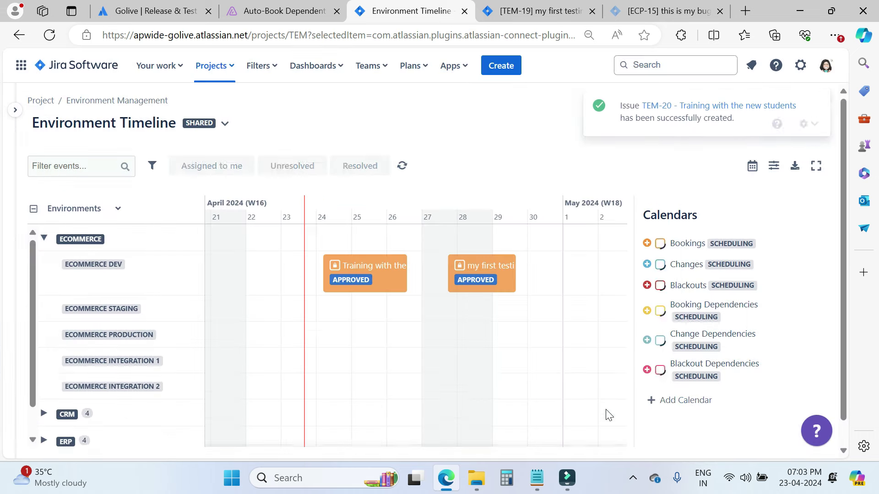
left_click(816, 114)
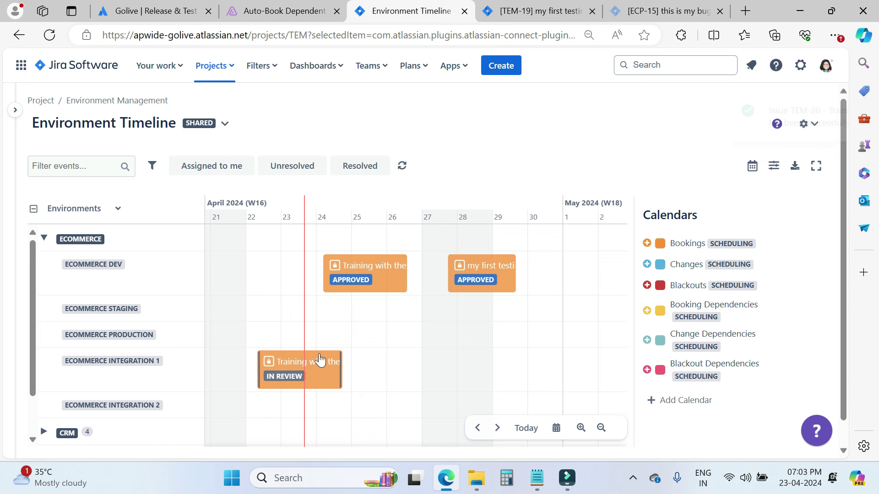
Open the eCommerce Integration 1 booking's issue page, set its status to Approved and reload it to check the dependent environments.
left_click(290, 363)
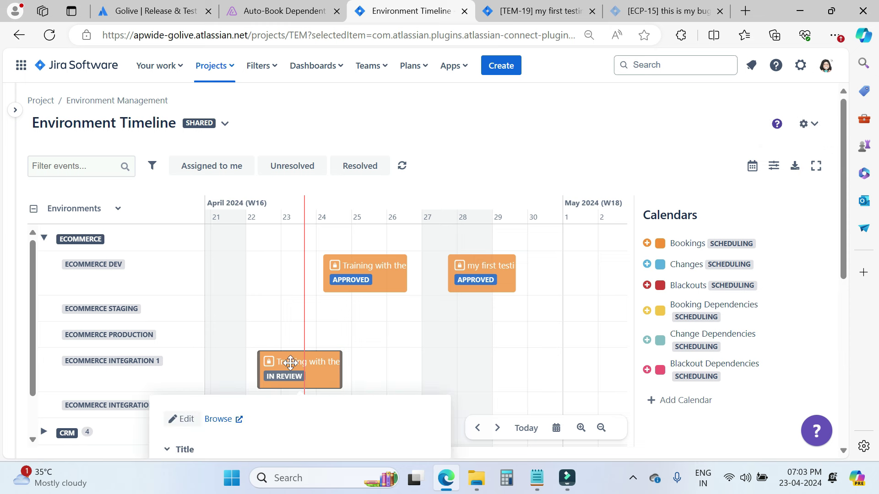
left_click(219, 420)
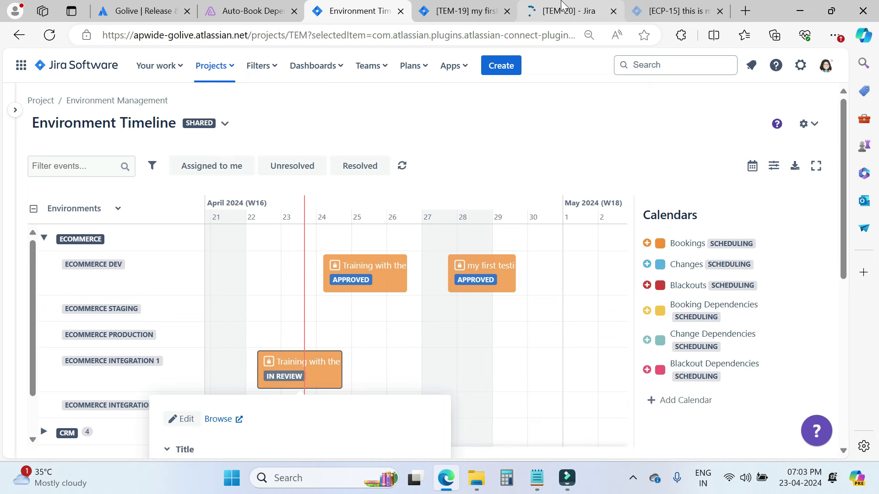
left_click(564, 6)
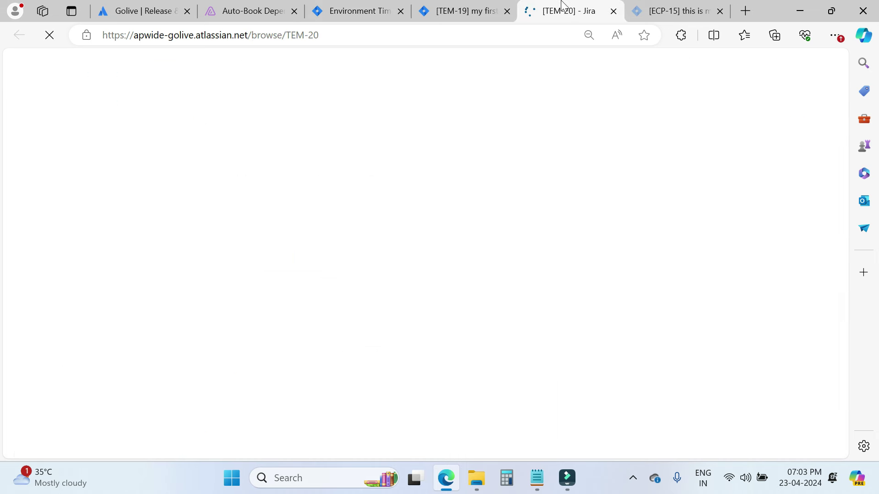
left_click(507, 11)
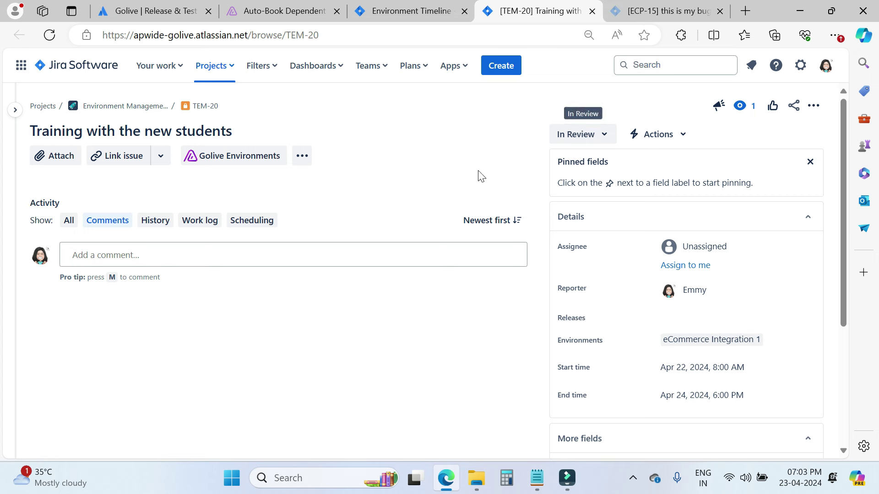
left_click(50, 35)
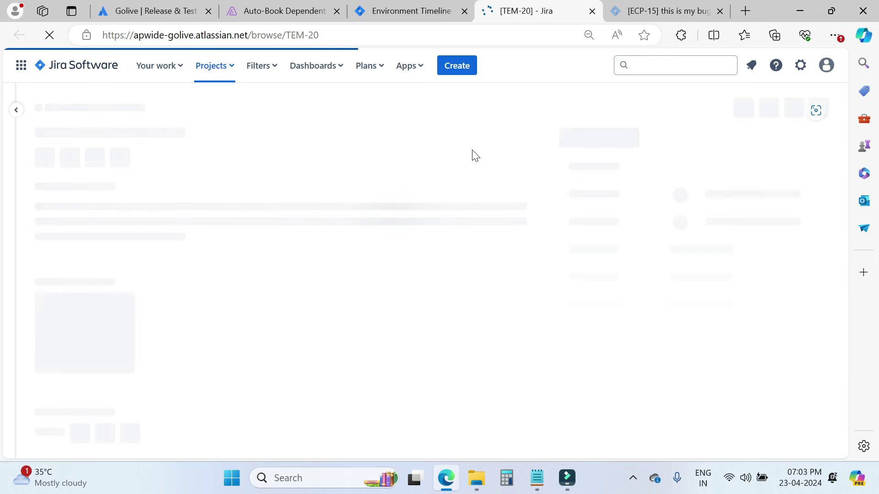
left_click(402, 8)
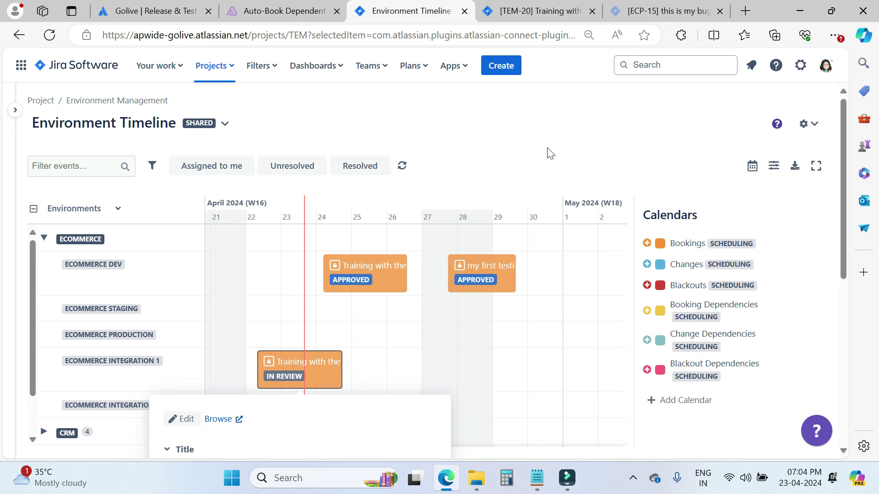
left_click(541, 12)
left_click(50, 35)
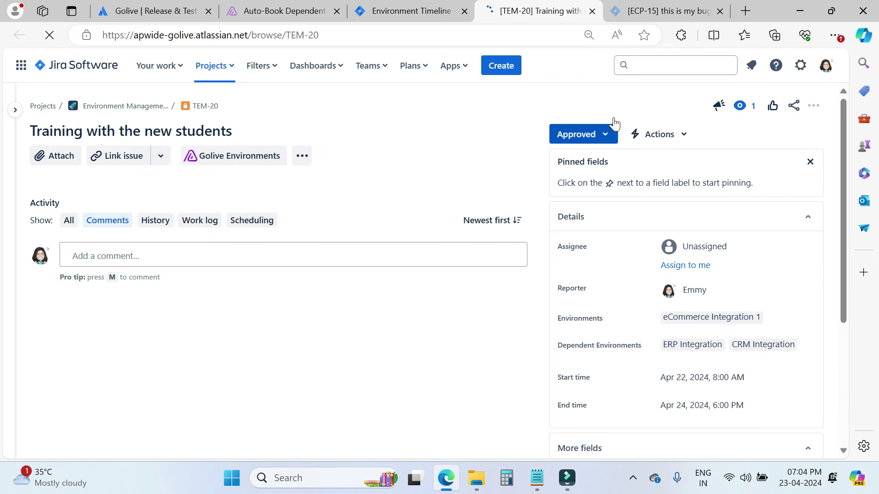
Return to the environment timeline and refresh its events to check the eCommerce Integration 1 booking.
left_click(416, 16)
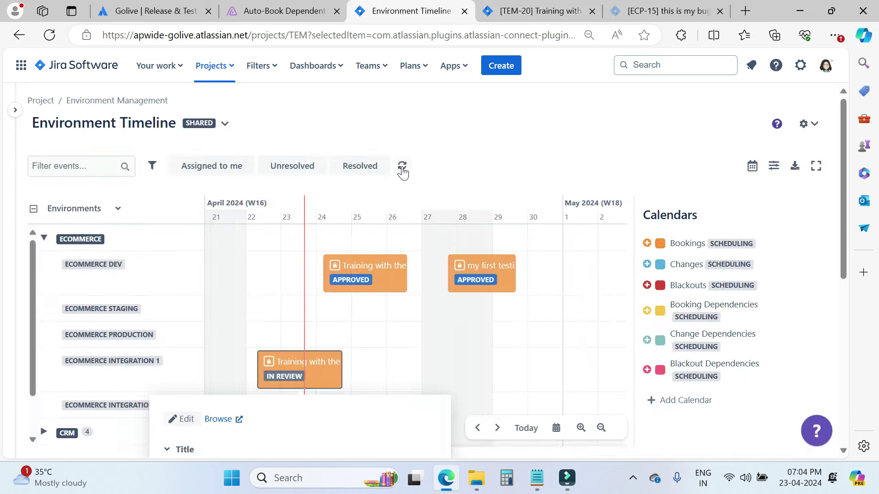
left_click(402, 168)
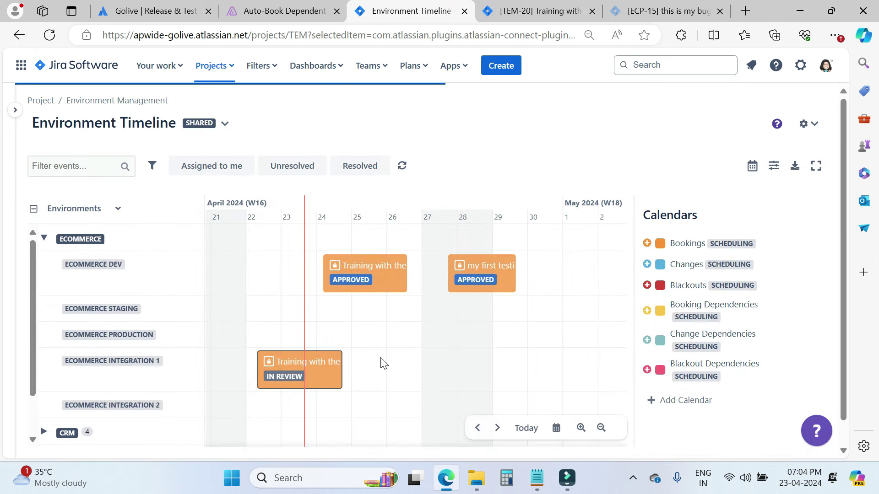
scroll(446, 372, "down", 1)
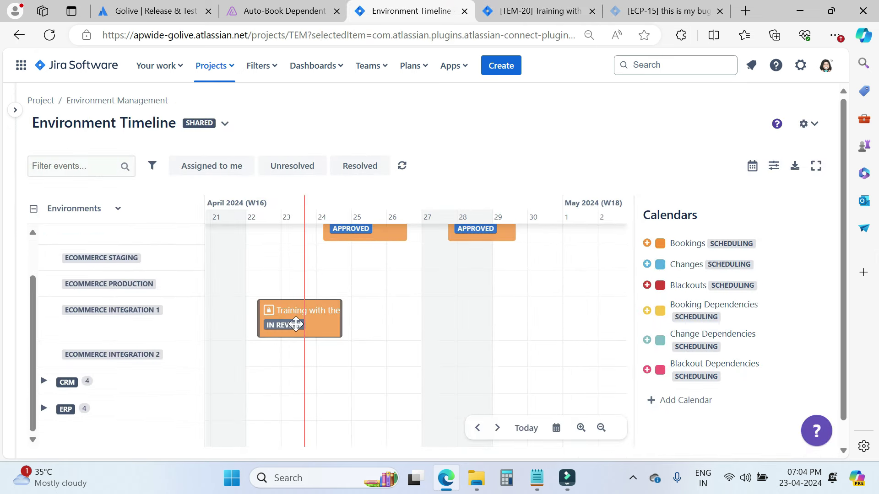
Refresh the timeline and create the exclusive booking "second test booking" for eCommerce Dev, from 28/Apr/24 05:00 pm to 1/May/24 02:00 am.
left_click(404, 166)
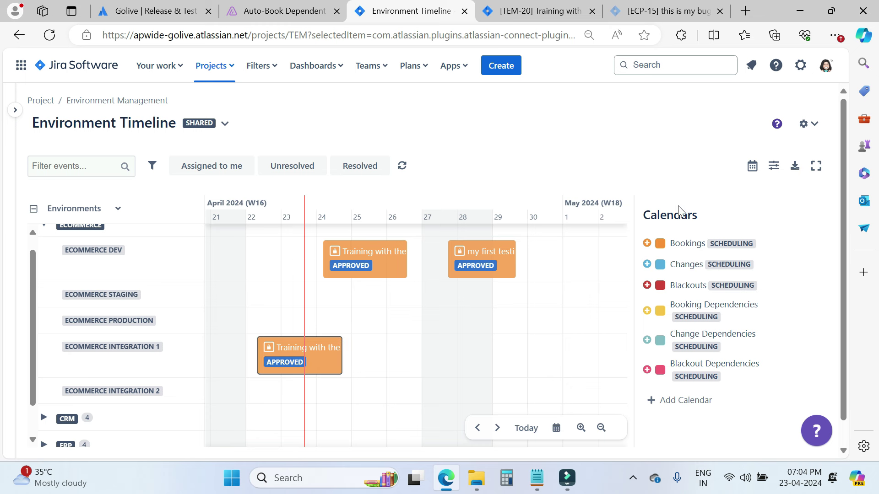
left_click(483, 264)
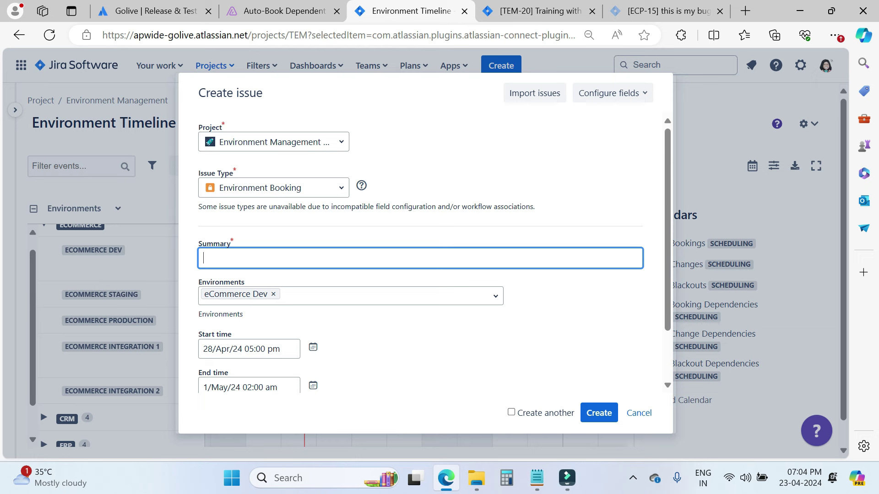
type("second test booking")
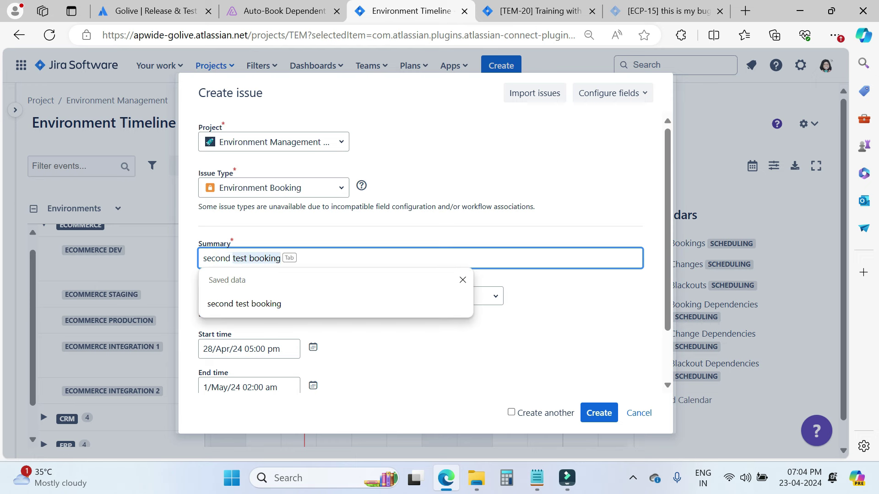
left_click(271, 304)
left_click(424, 239)
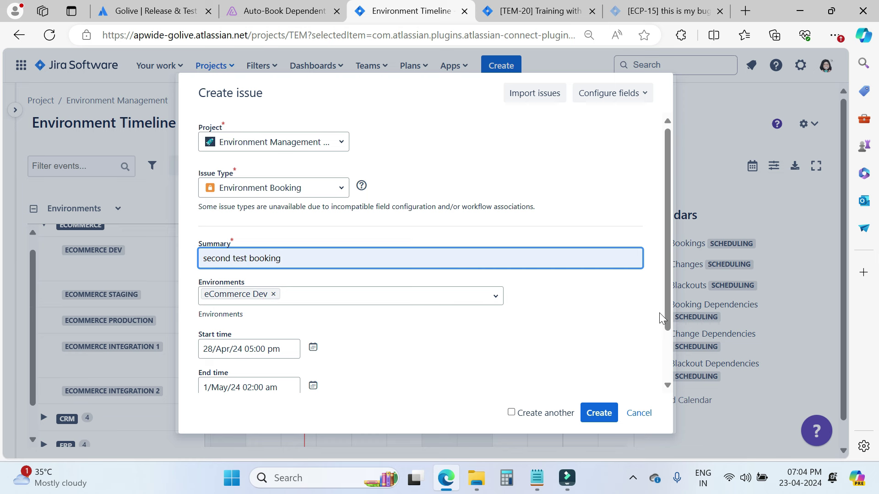
scroll(662, 316, "down", 2)
left_click(224, 366)
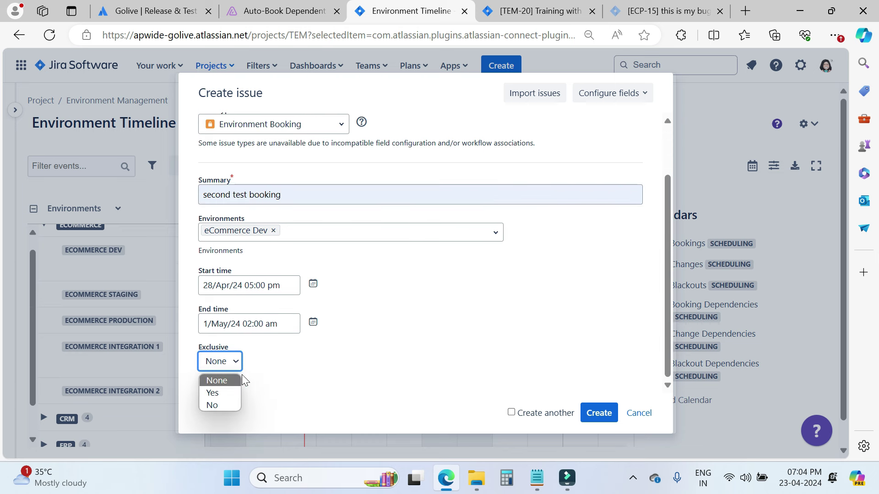
left_click(216, 393)
left_click(599, 414)
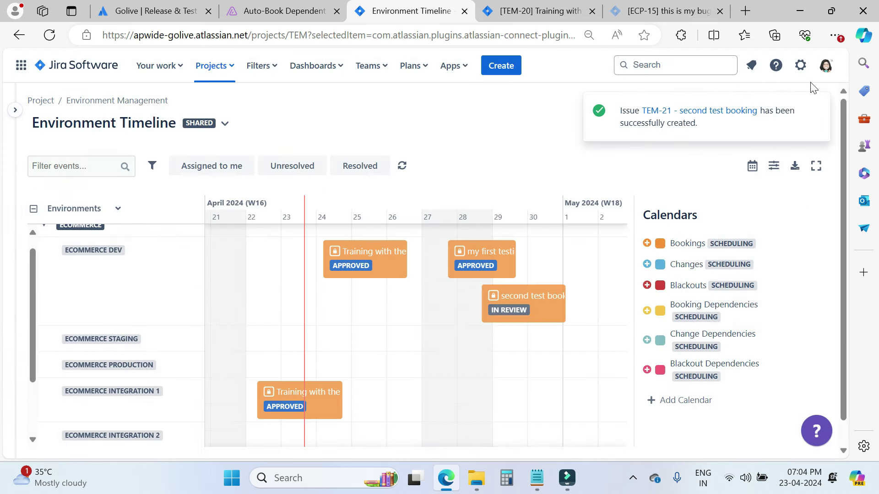
Open the issue page of "second test booking" and check its linked issues and scheduling activity.
left_click(710, 111)
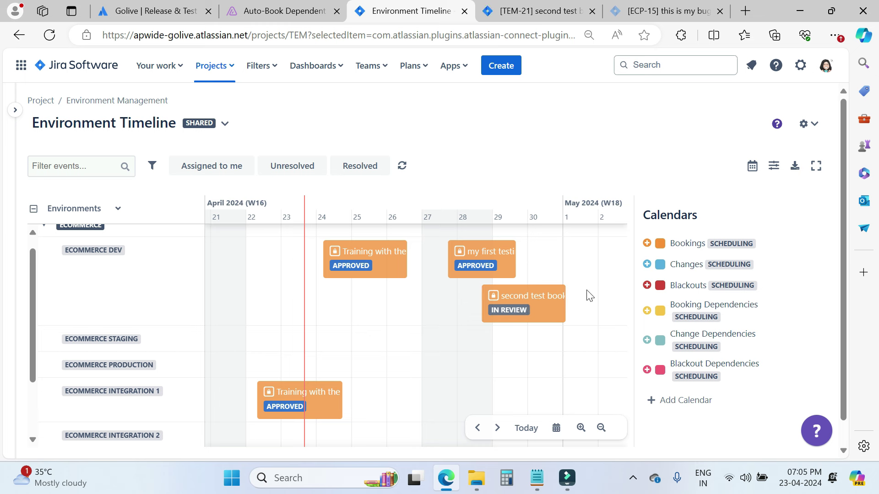
left_click(543, 12)
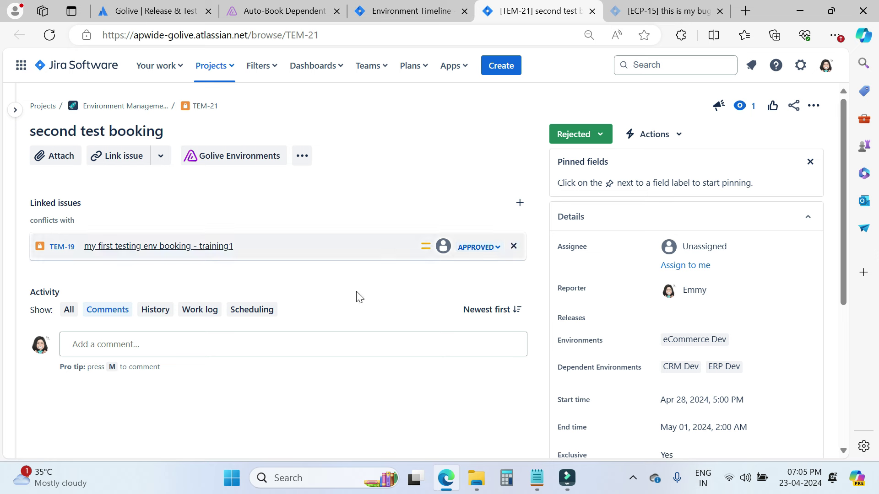
left_click(258, 316)
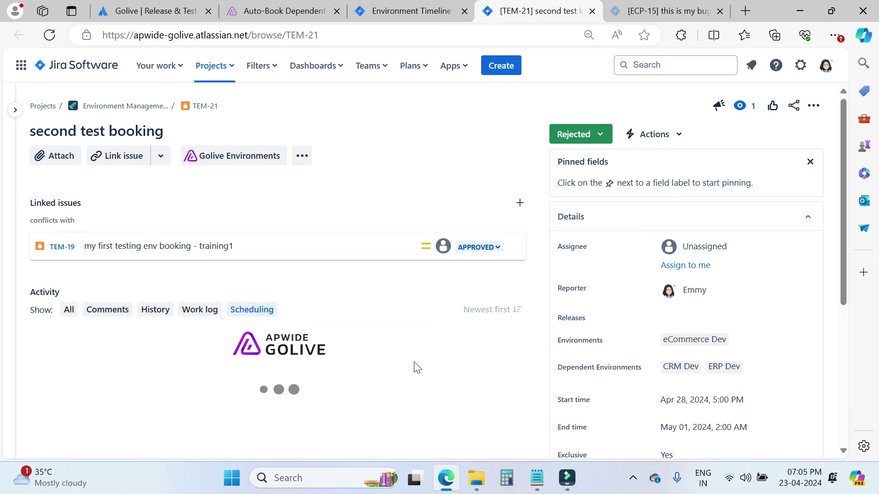
scroll(414, 365, "down", 1)
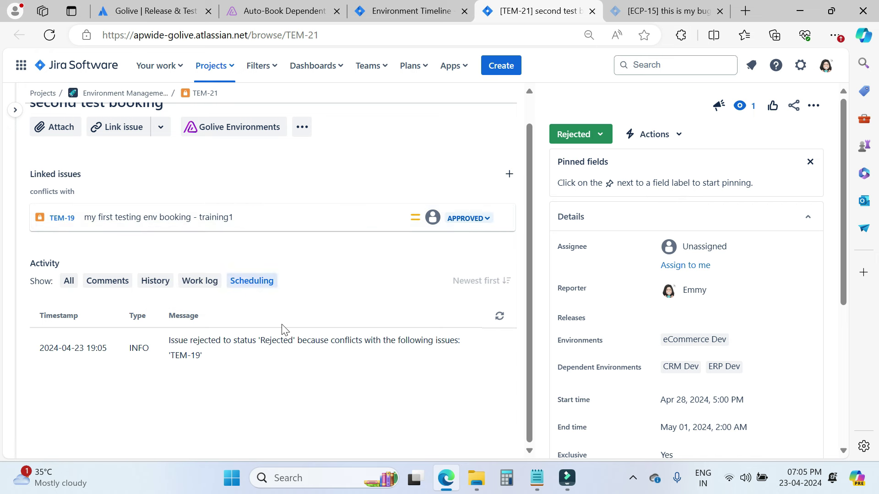
scroll(284, 328, "up", 1)
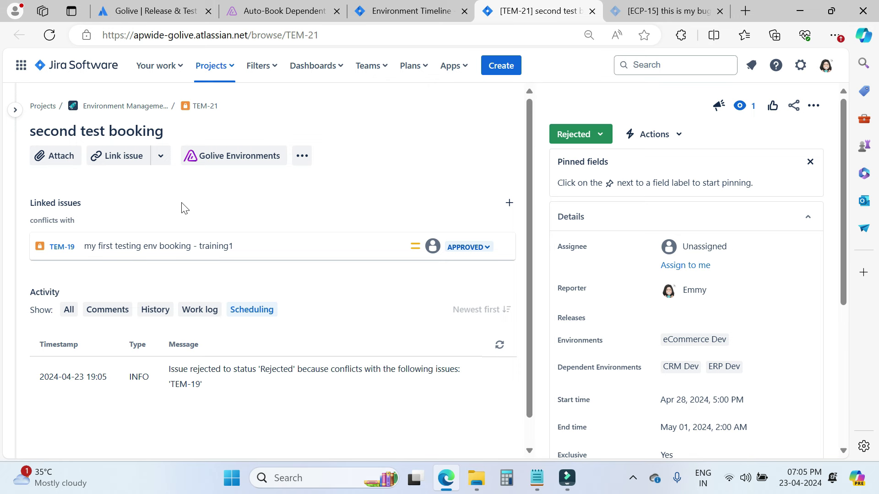
Return to the environment timeline and view the details of eCommerce Dev's "Training with the new students" booking.
left_click(451, 8)
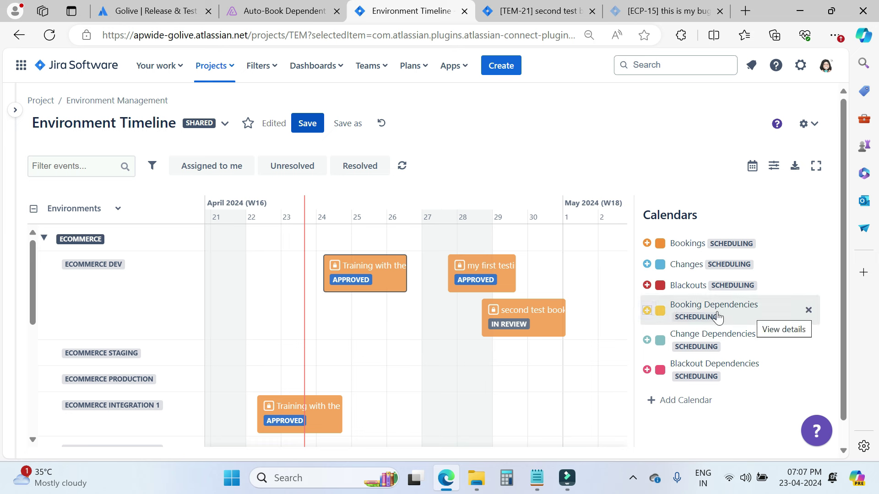
left_click(364, 269)
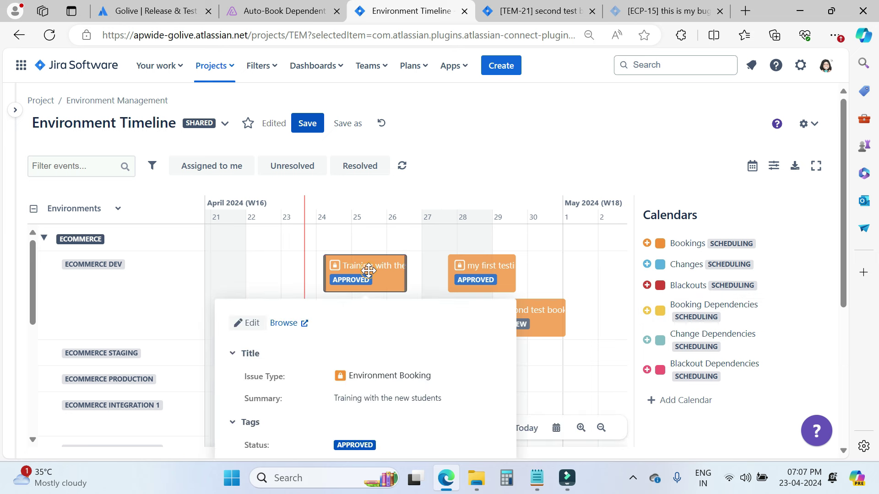
scroll(397, 356, "down", 3)
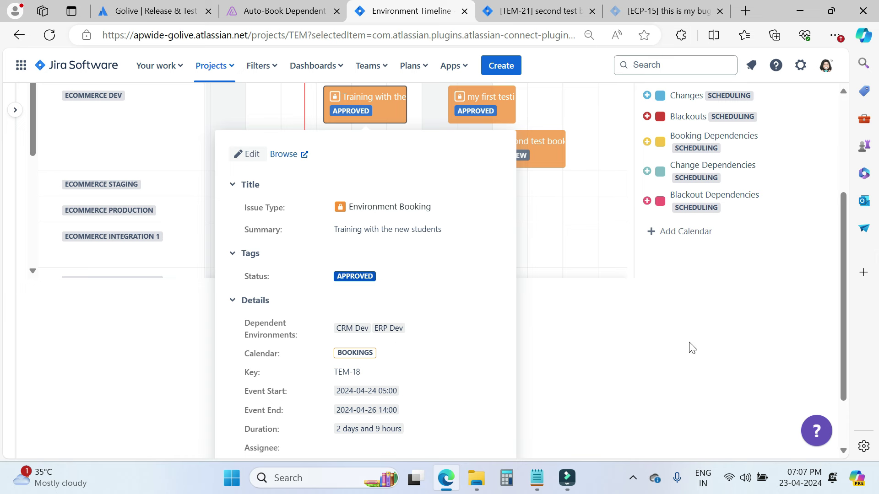
left_click(600, 339)
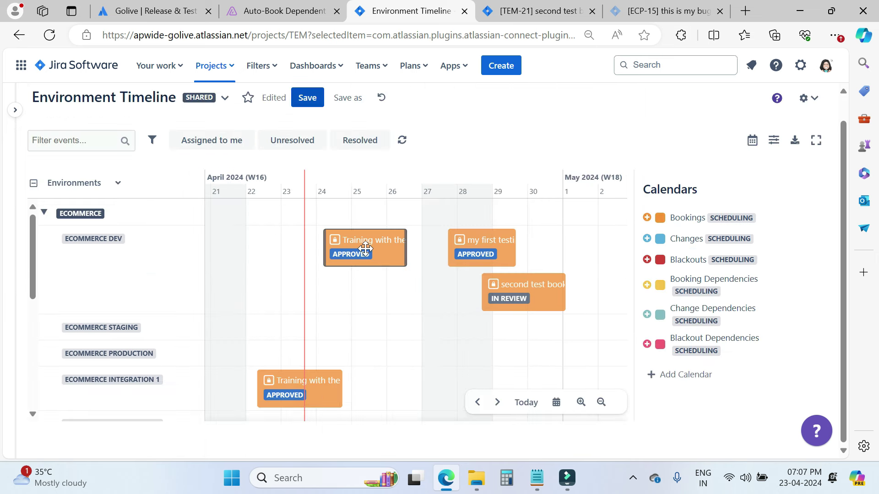
Refresh the timeline events and examine the booking statuses on eCommerce and the dependent CRM and ERP environments.
scroll(397, 326, "down", 5)
scroll(397, 327, "up", 2)
left_click(401, 140)
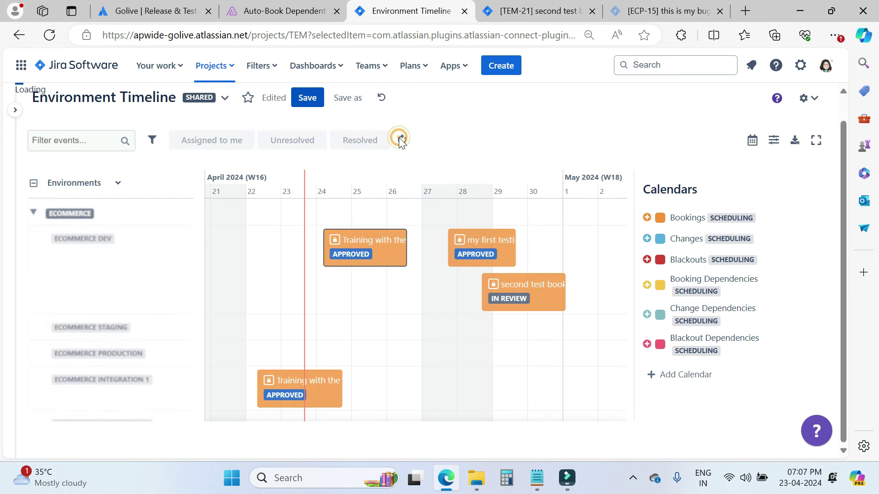
left_click(401, 140)
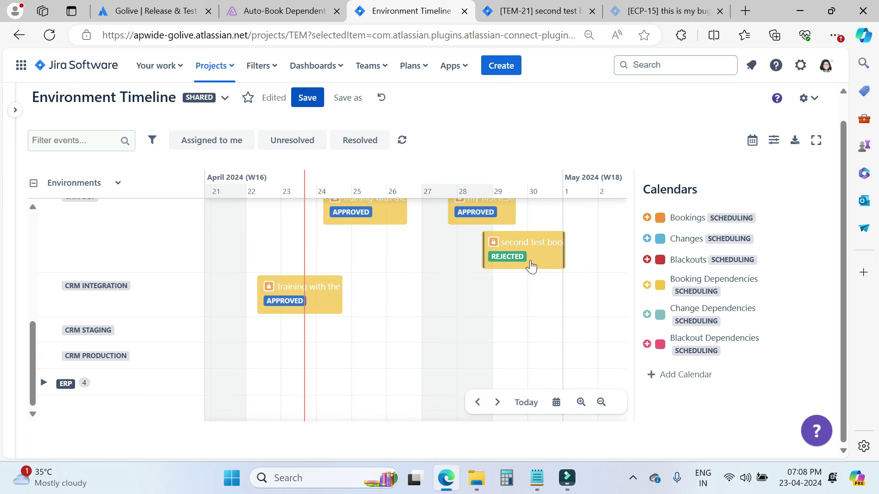
scroll(393, 344, "down", 2)
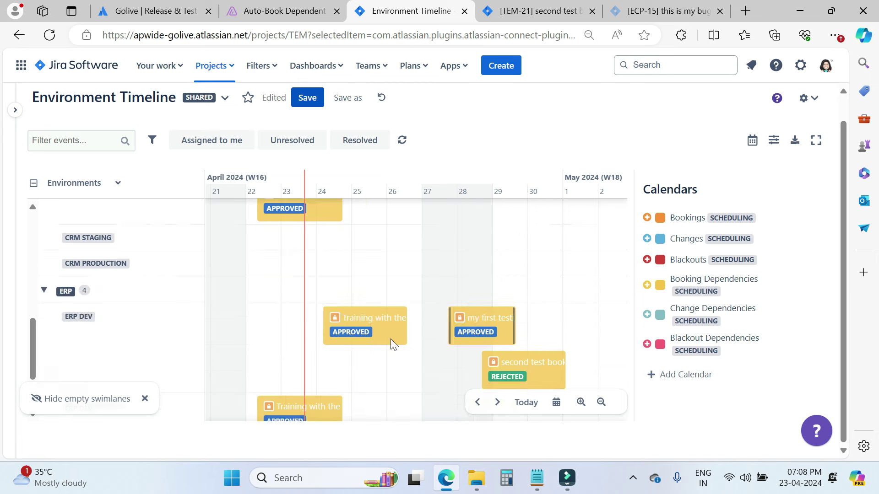
scroll(579, 352, "down", 2)
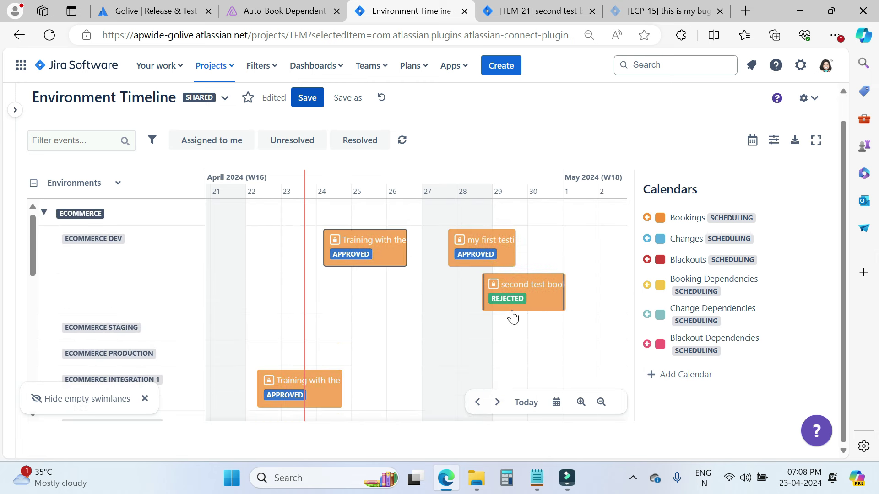
scroll(513, 316, "up", 1)
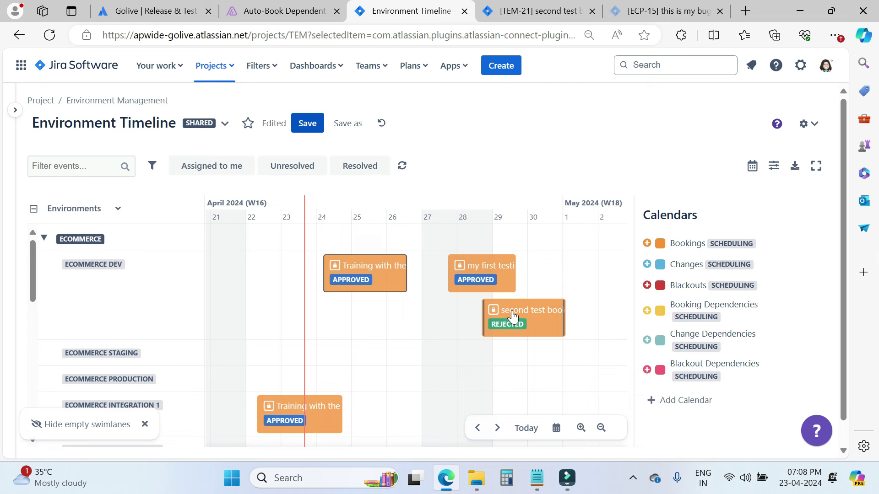
Save the edited Environment Timeline view and open Golive's Scheduling Configuration.
left_click(815, 132)
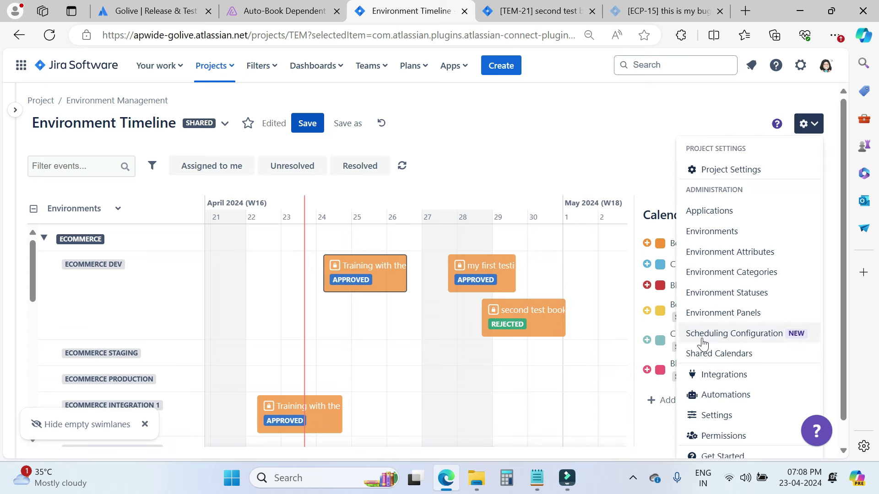
left_click(762, 338)
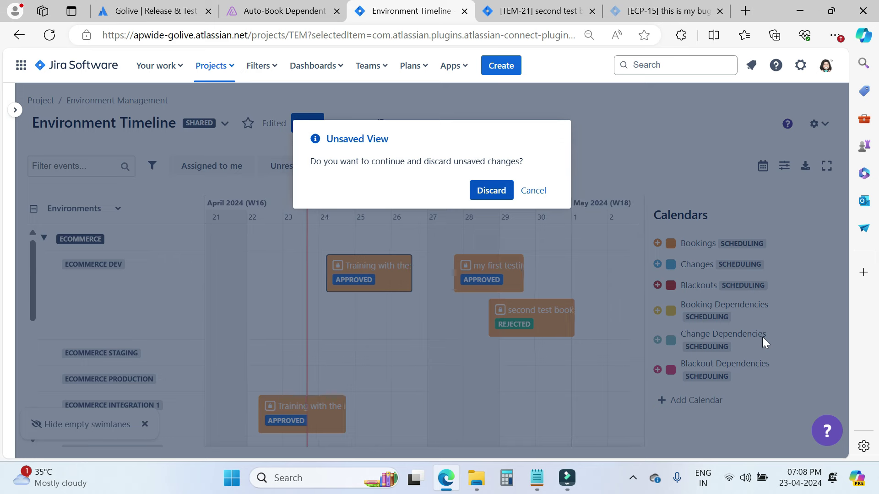
left_click(535, 192)
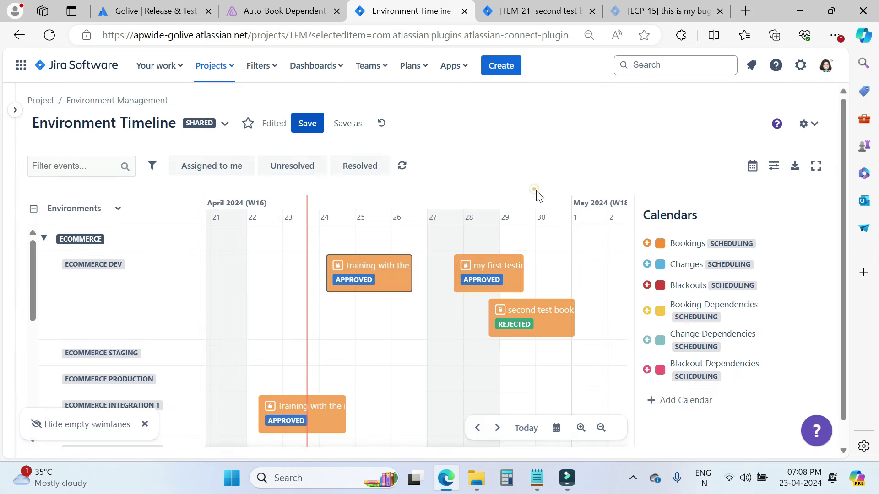
left_click(308, 125)
left_click(807, 126)
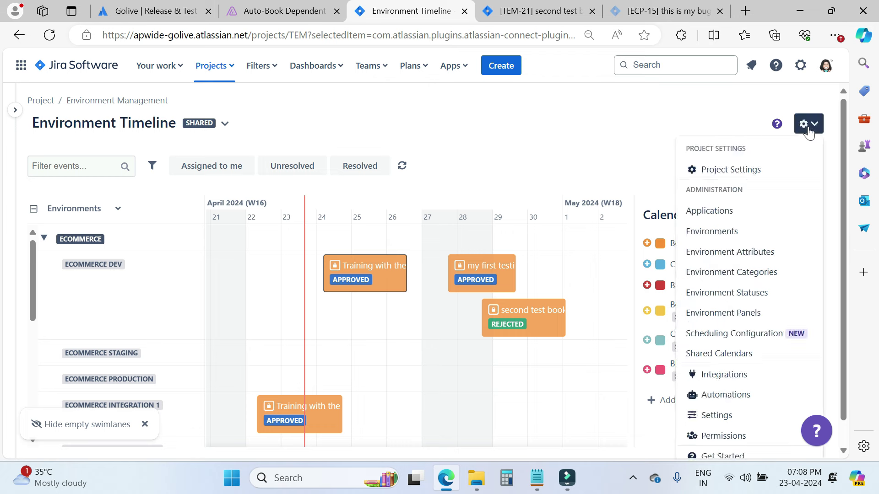
left_click(720, 333)
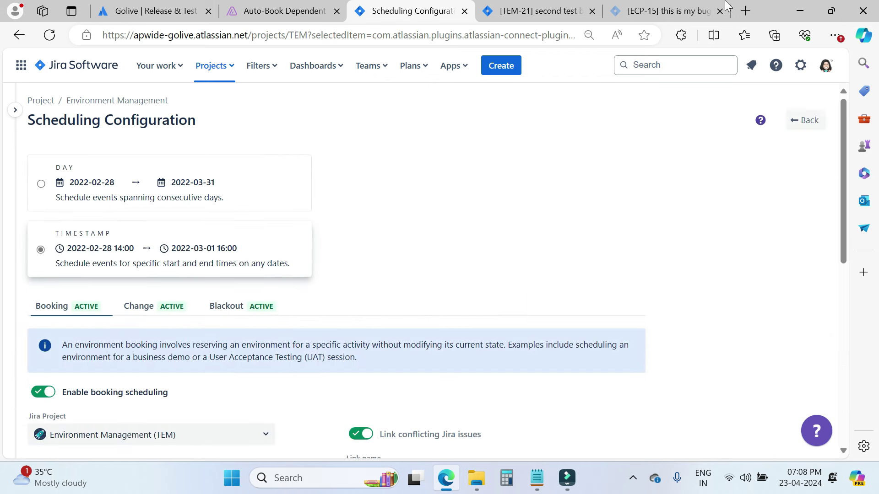
Examine the Day and Timestamp scheduling modes and the Booking, Change and Blackout settings in the scheduling configuration.
scroll(532, 253, "down", 1)
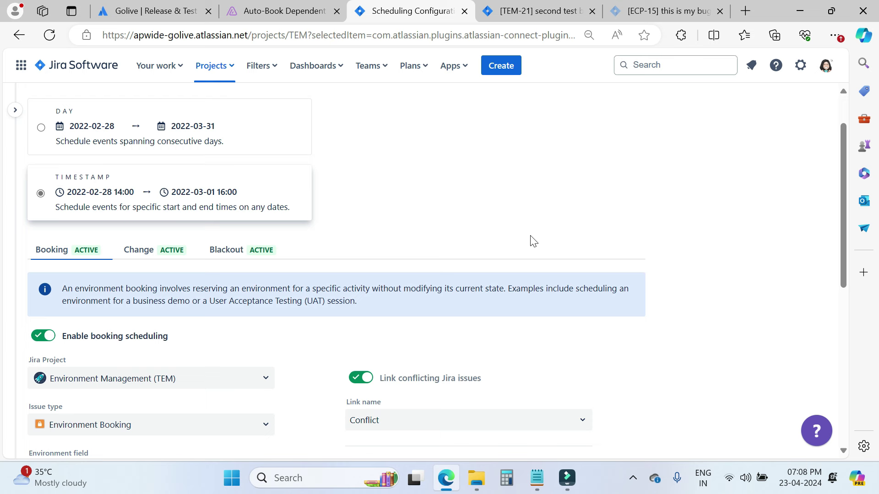
scroll(532, 241, "up", 1)
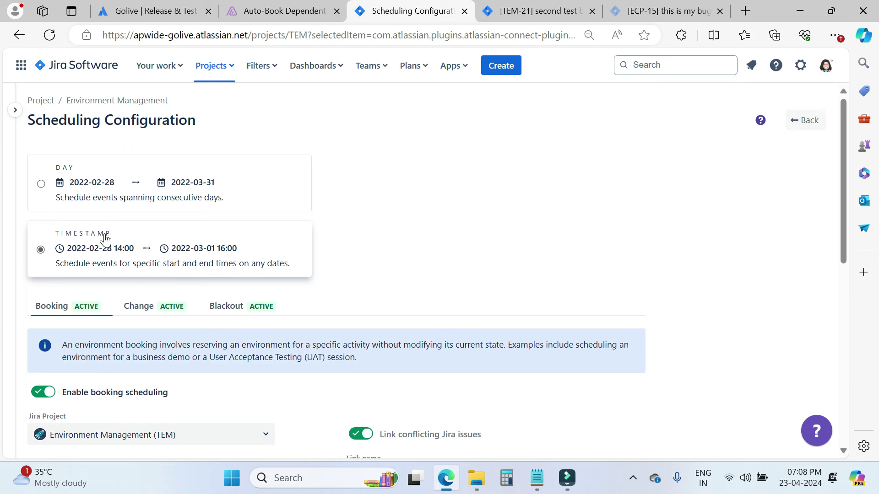
scroll(545, 247, "down", 2)
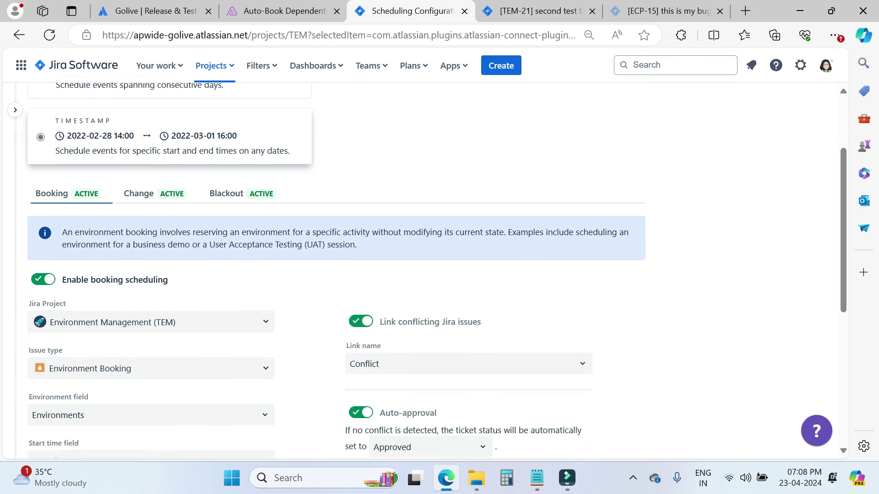
scroll(417, 195, "down", 1)
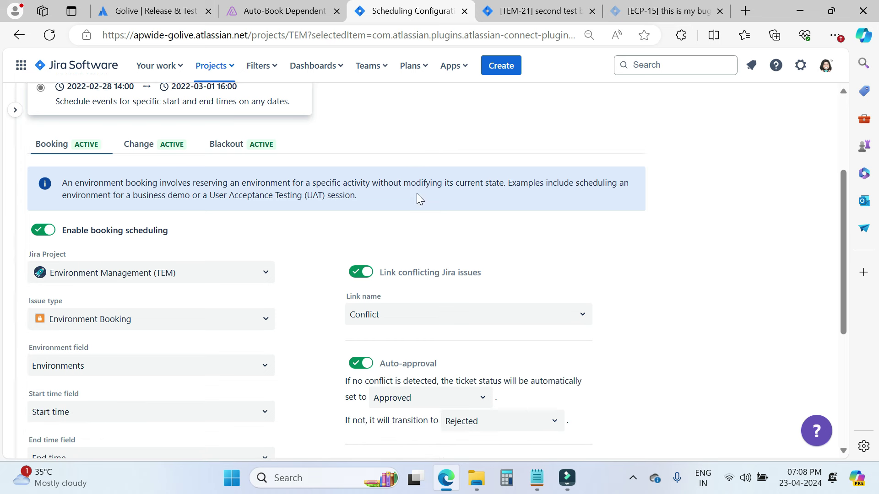
left_click(163, 142)
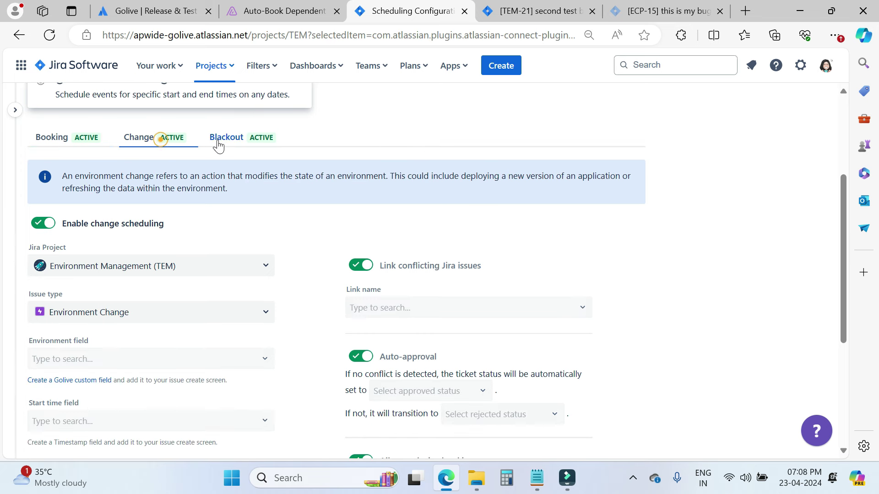
left_click(225, 142)
left_click(61, 143)
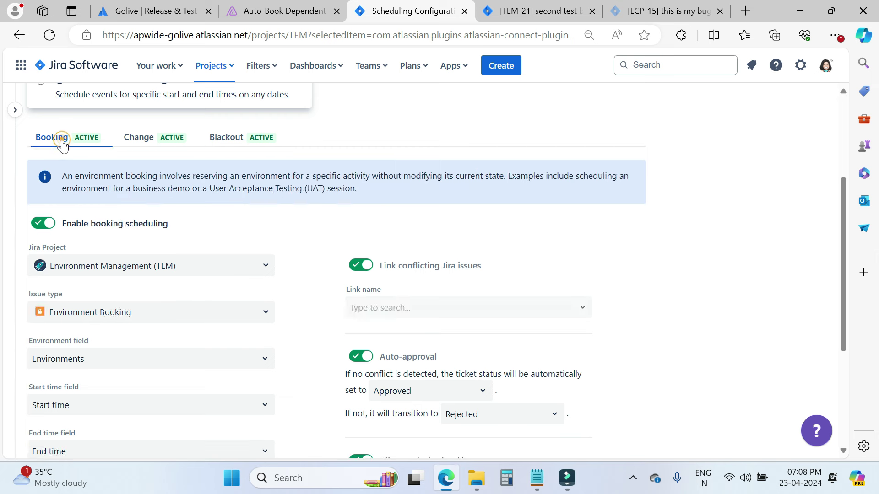
scroll(173, 288, "down", 1)
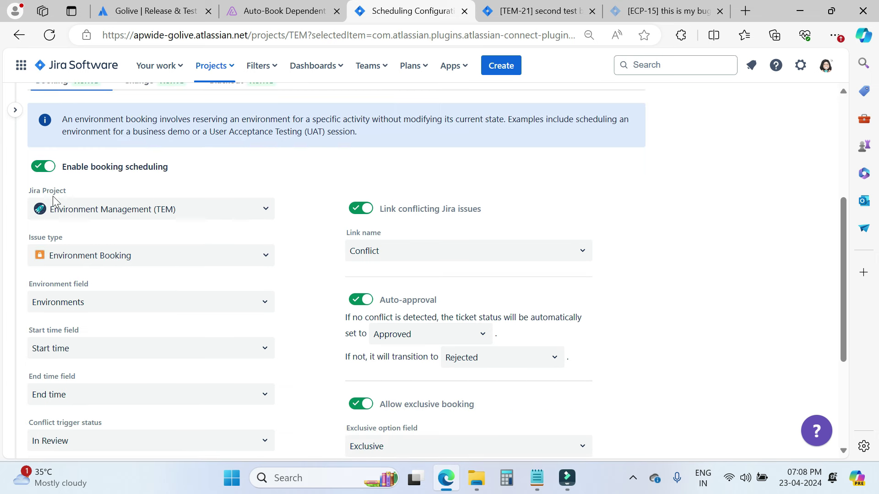
Disable and re-enable booking scheduling, and review the booking fields, conflict, auto-approval and auto-book options.
left_click(37, 167)
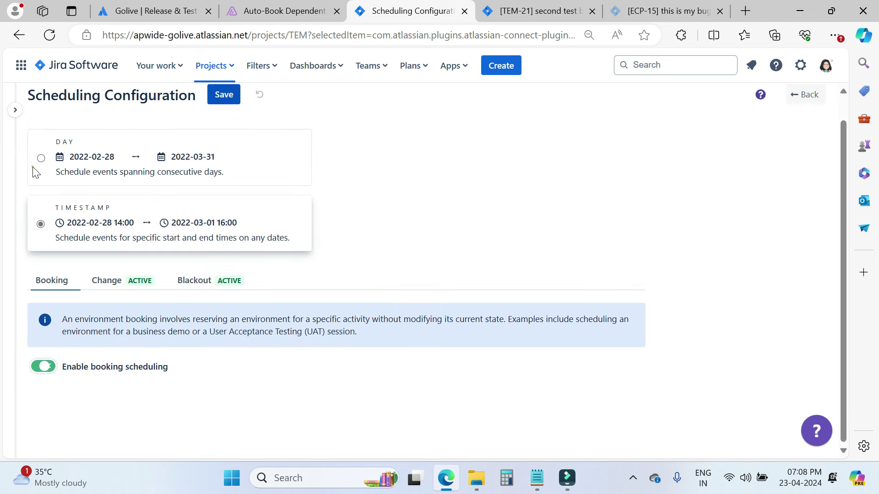
left_click(54, 373)
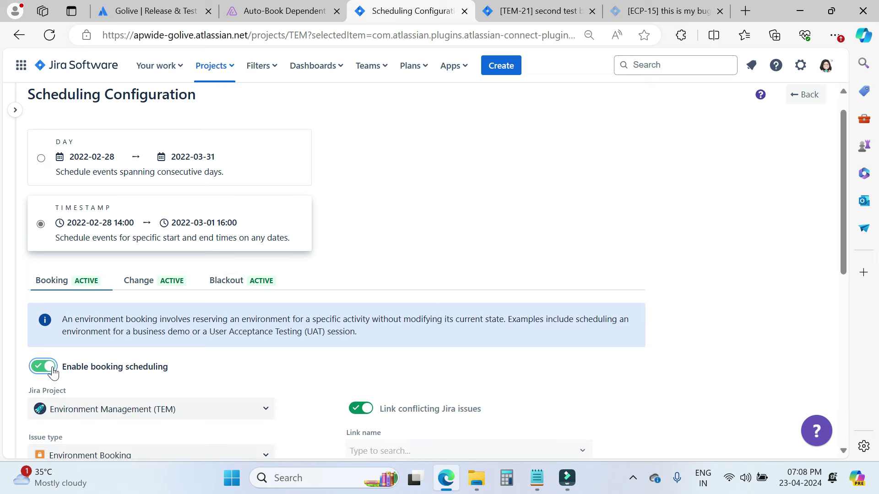
scroll(256, 366, "down", 3)
scroll(257, 366, "down", 2)
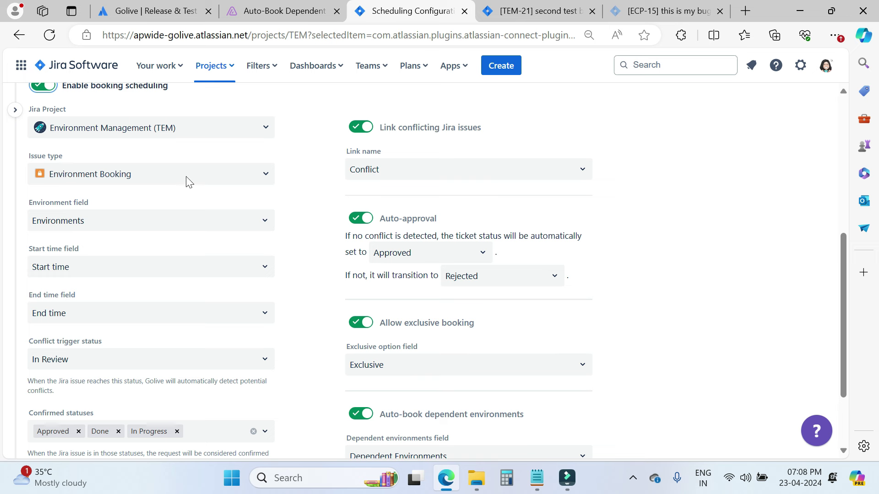
Examine the booking scheduling fields, conflict trigger and confirmed statuses, and the auto-approval, exclusive booking and dependent environment options.
scroll(191, 288, "down", 1)
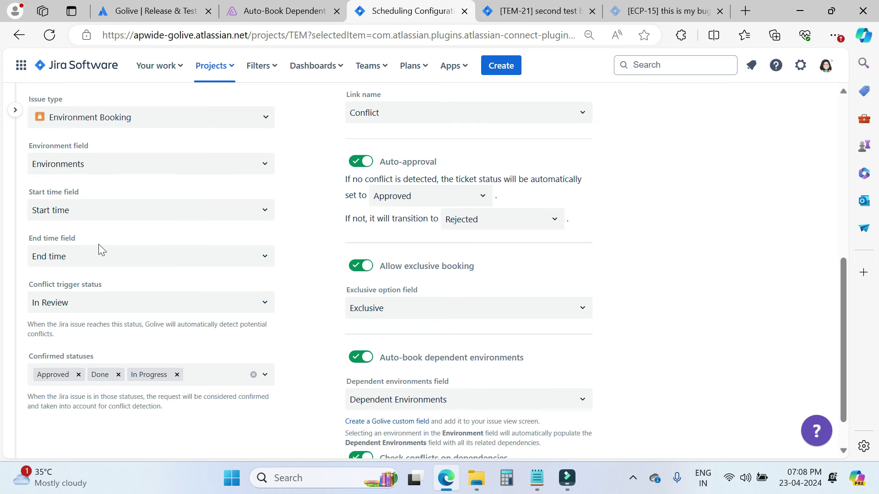
scroll(185, 286, "down", 1)
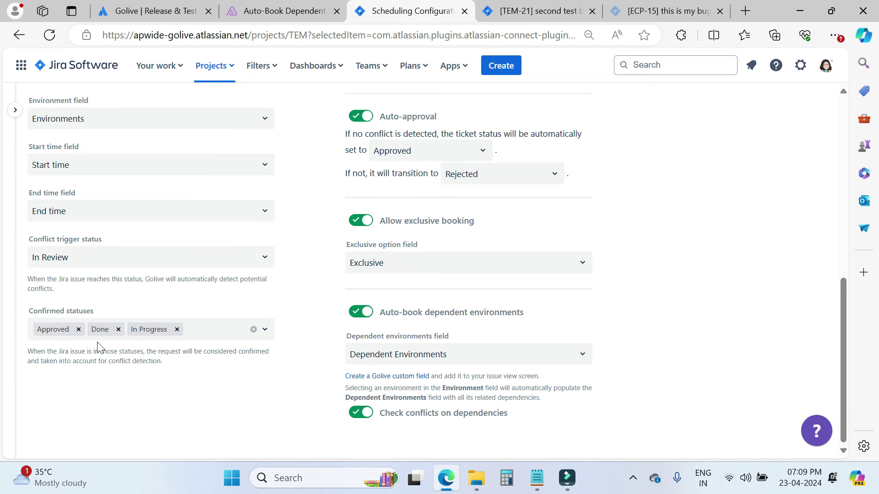
scroll(714, 242, "up", 4)
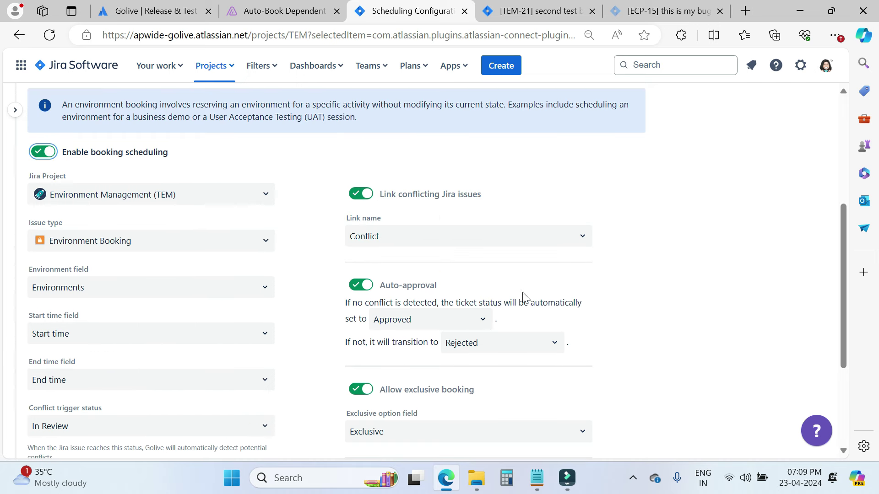
scroll(691, 278, "down", 1)
scroll(691, 279, "up", 1)
scroll(489, 226, "down", 2)
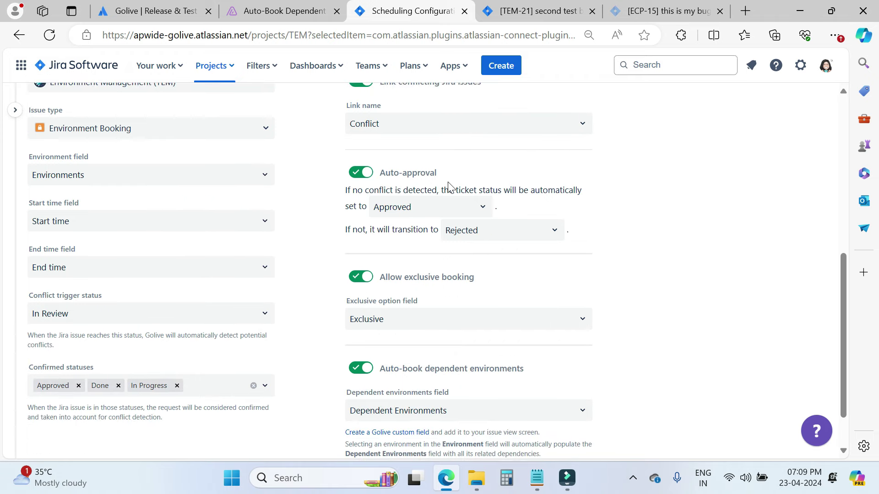
scroll(392, 188, "down", 1)
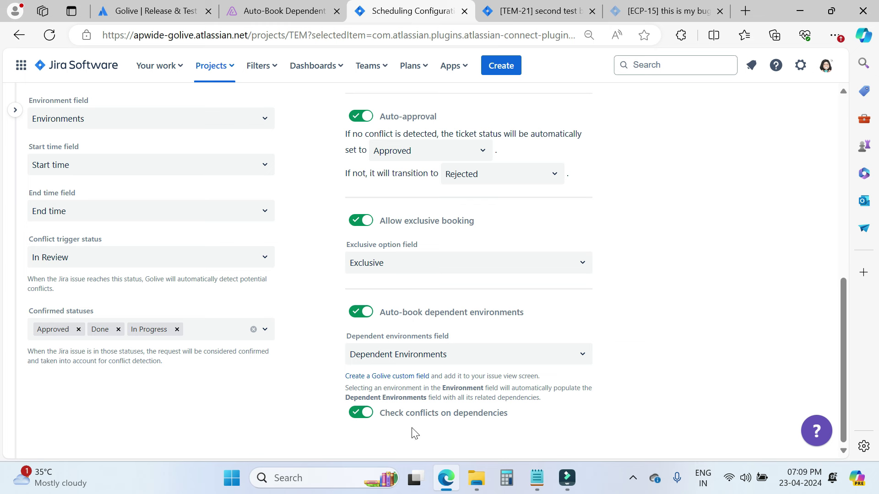
scroll(686, 269, "up", 1)
scroll(686, 269, "up", 1)
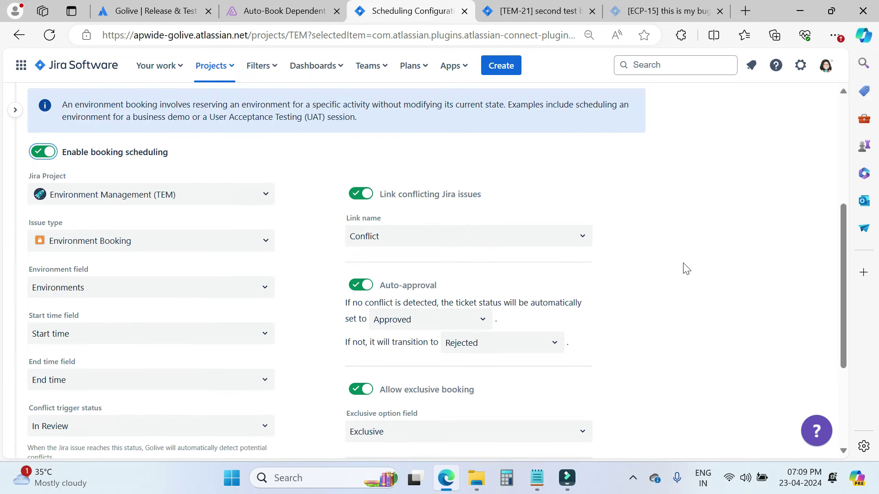
Review the Change and Blackout scheduling settings, and return to the Environment Timeline.
scroll(686, 269, "up", 2)
left_click(142, 235)
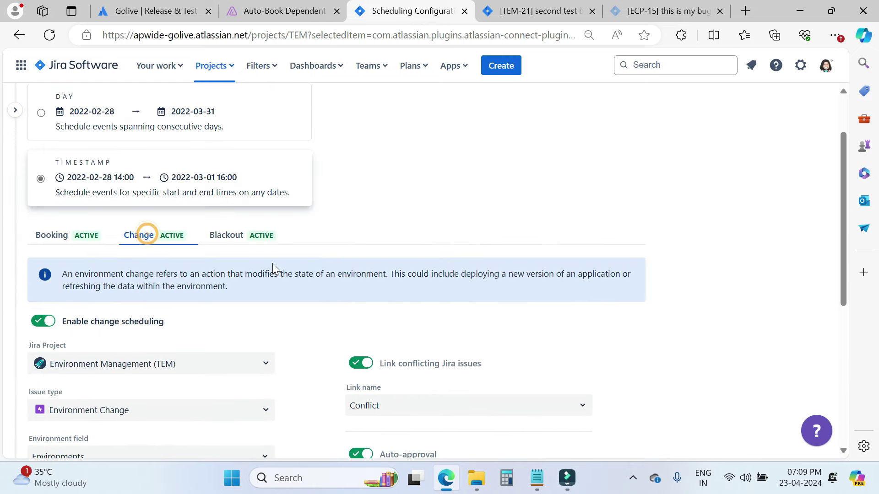
scroll(553, 319, "down", 3)
scroll(555, 324, "down", 2)
scroll(555, 324, "up", 5)
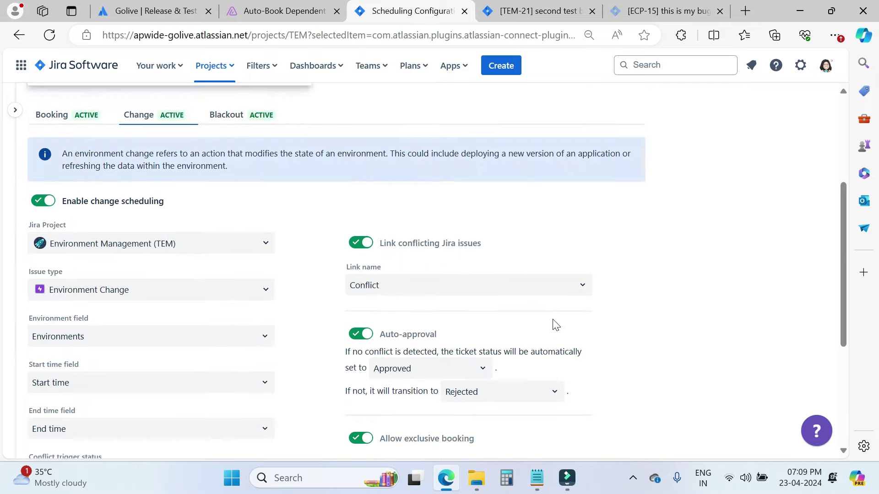
left_click(235, 310)
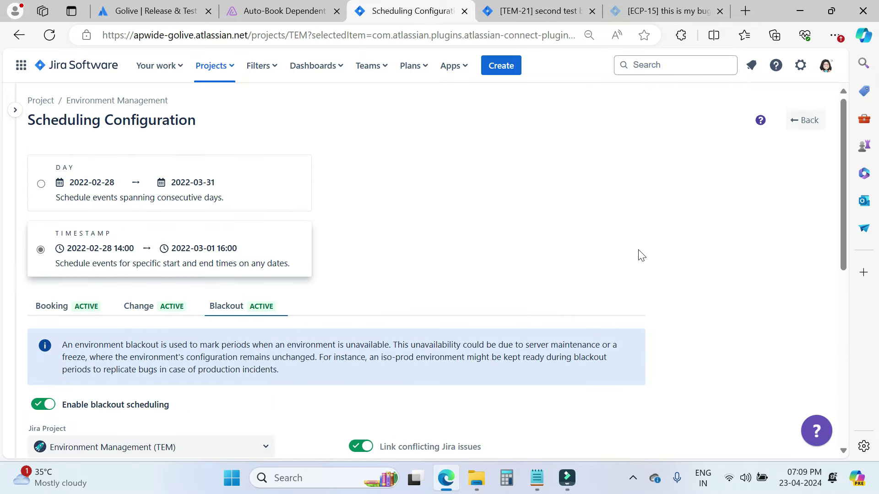
left_click(802, 121)
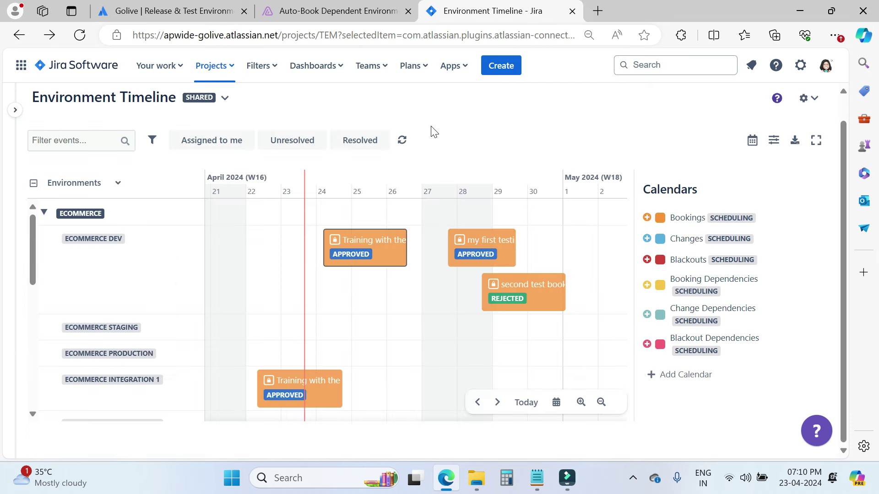
Open the "Training with the new students" booking on eCommerce Dev as a full Jira issue.
left_click(355, 246)
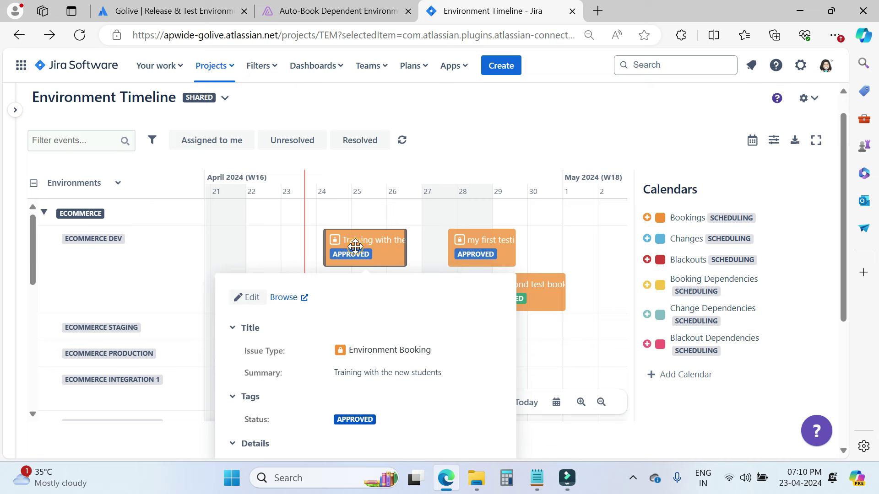
left_click(285, 298)
left_click(650, 10)
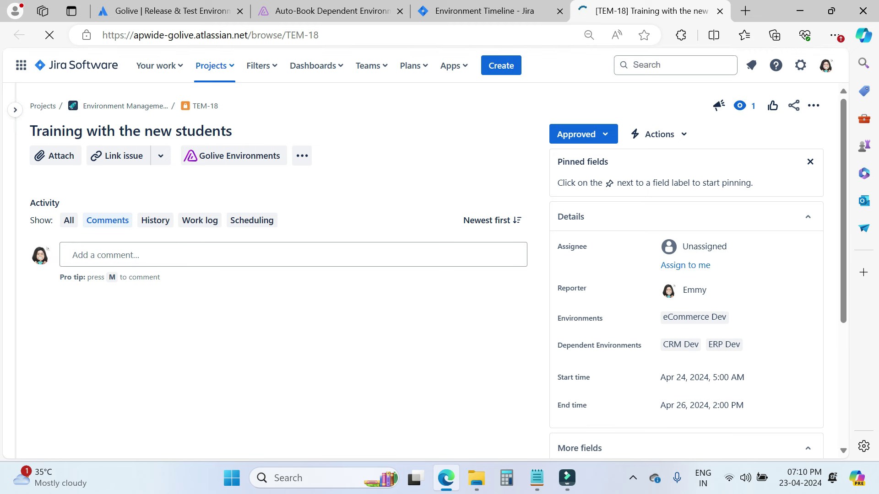
Examine the complete activity history and the scheduling log of the "Training with the new students" issue.
left_click(69, 221)
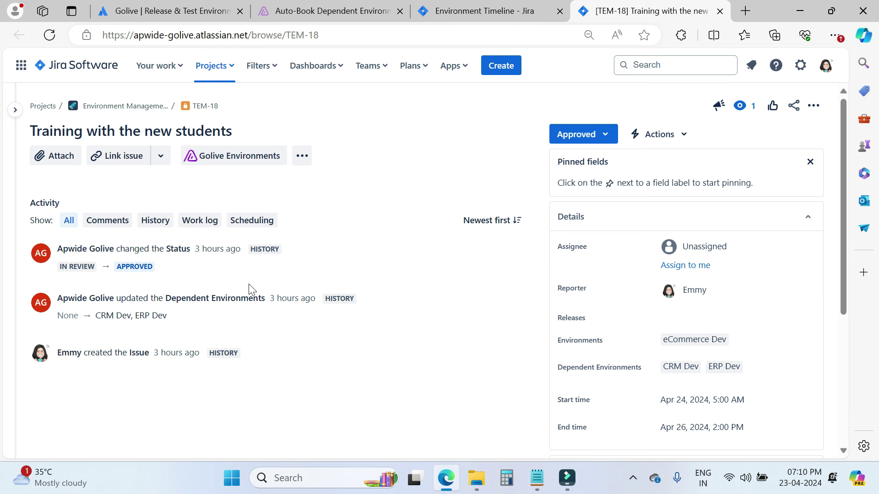
left_click(255, 220)
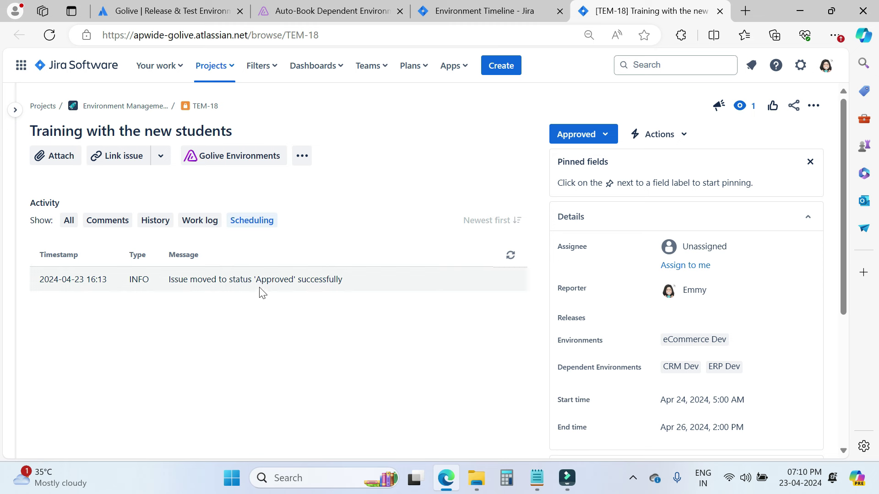
left_click_drag(222, 280, 384, 324)
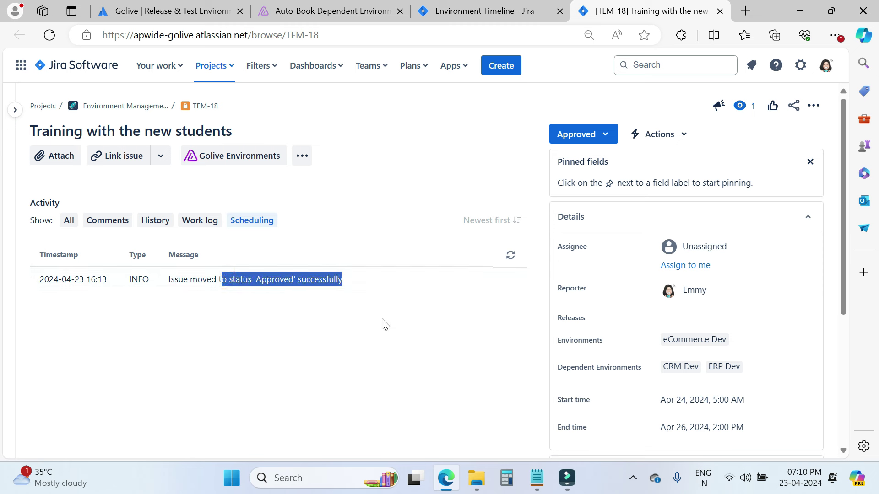
left_click(538, 86)
left_click(70, 222)
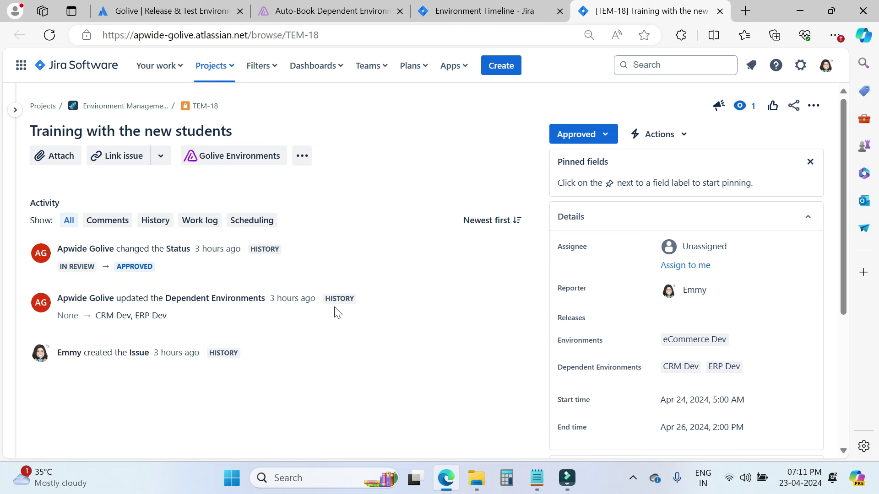
left_click(259, 226)
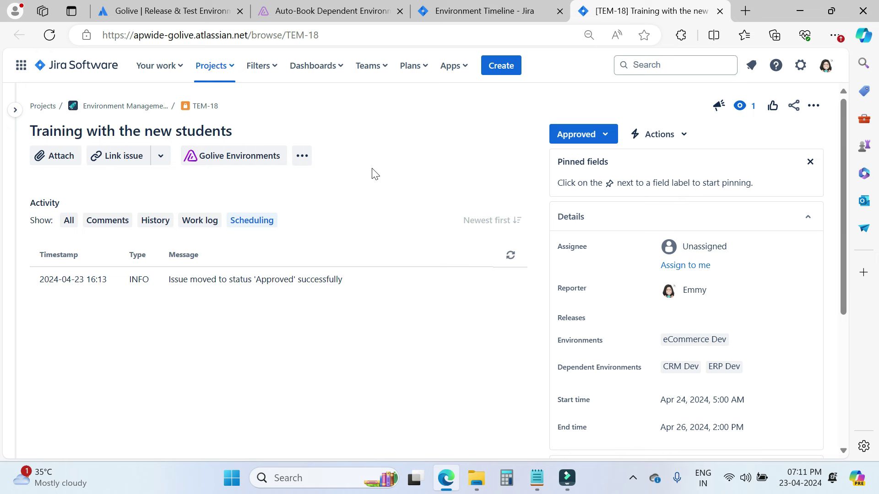
Return to the Environment Timeline and examine the deployment and dependency details of the eCommerce Dev environment.
left_click(453, 10)
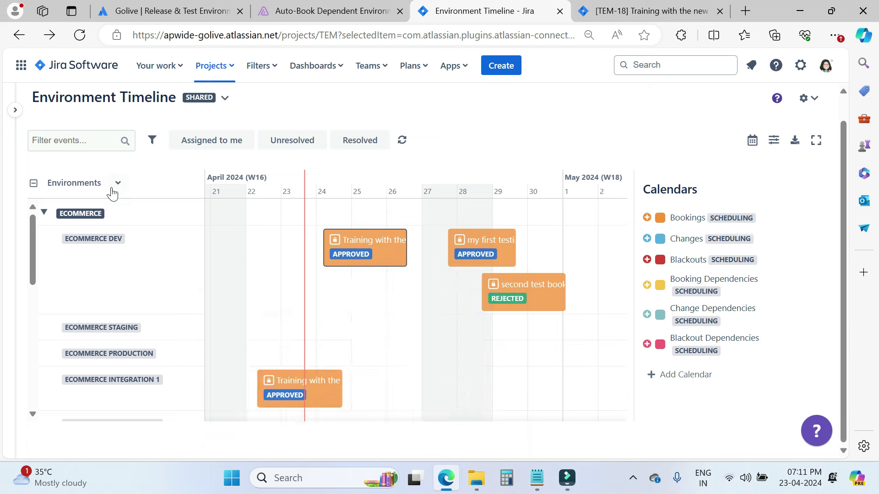
left_click(86, 239)
scroll(394, 273, "down", 3)
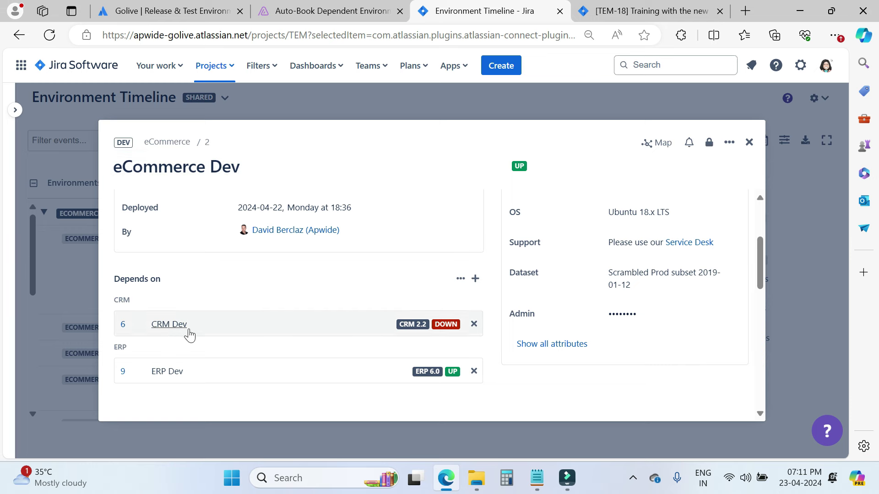
scroll(332, 276, "up", 3)
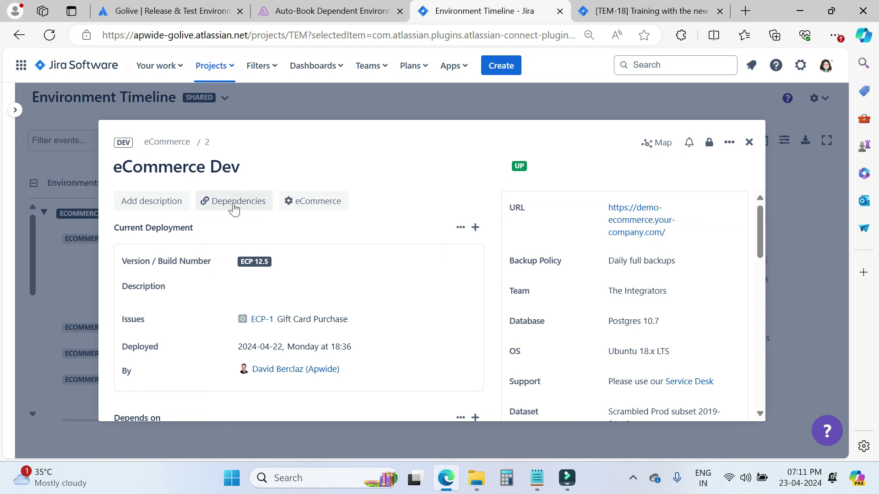
Review the application-level dependencies of eCommerce and close the application settings.
left_click(317, 205)
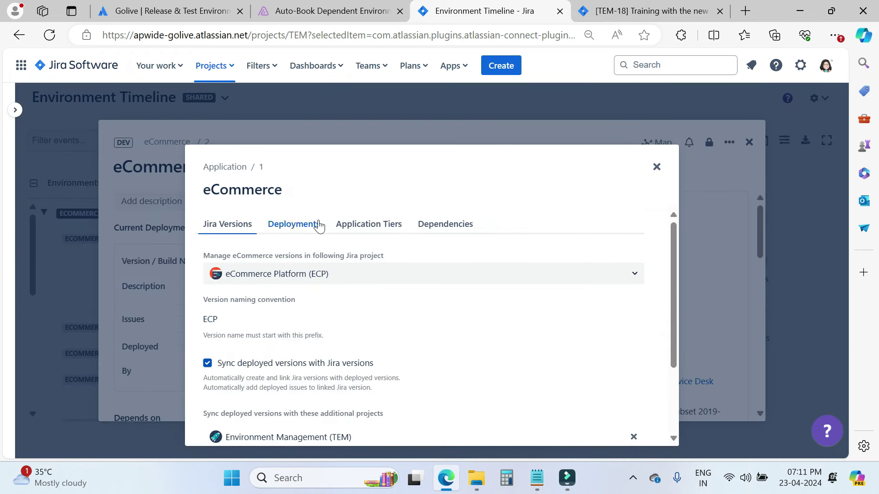
left_click(449, 227)
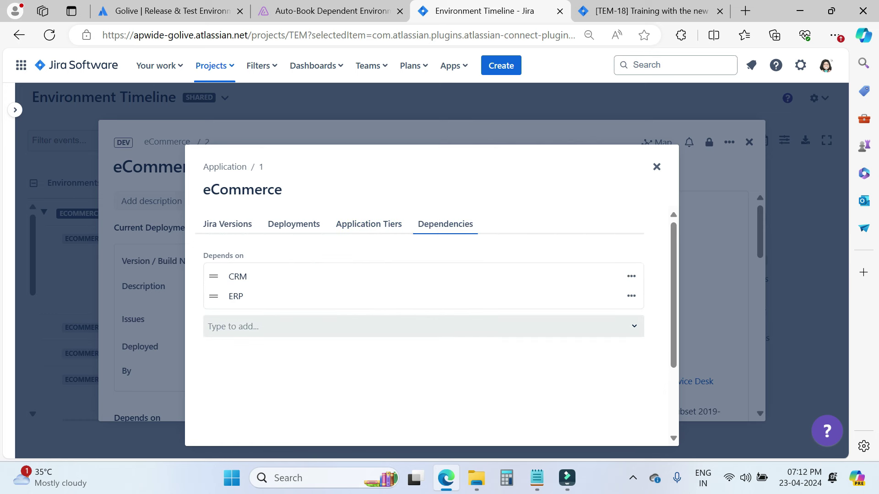
left_click(657, 167)
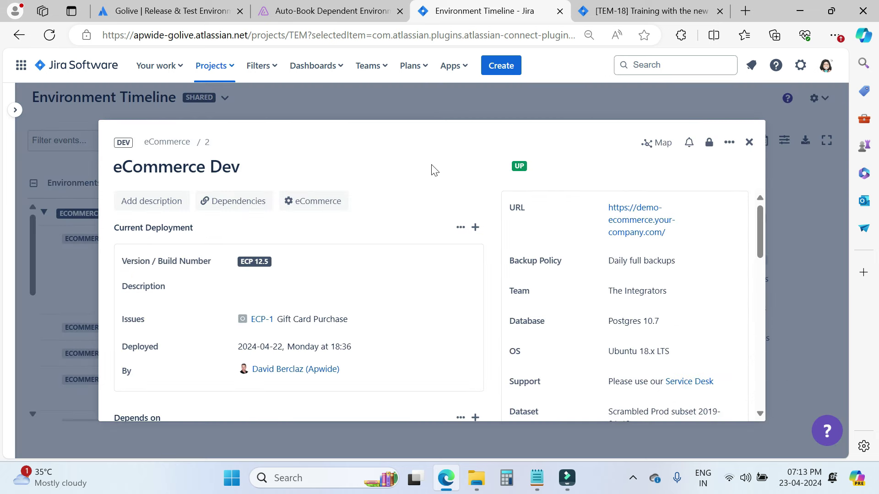
Open the dependency map of eCommerce Dev and inspect its links to other environments.
left_click(652, 144)
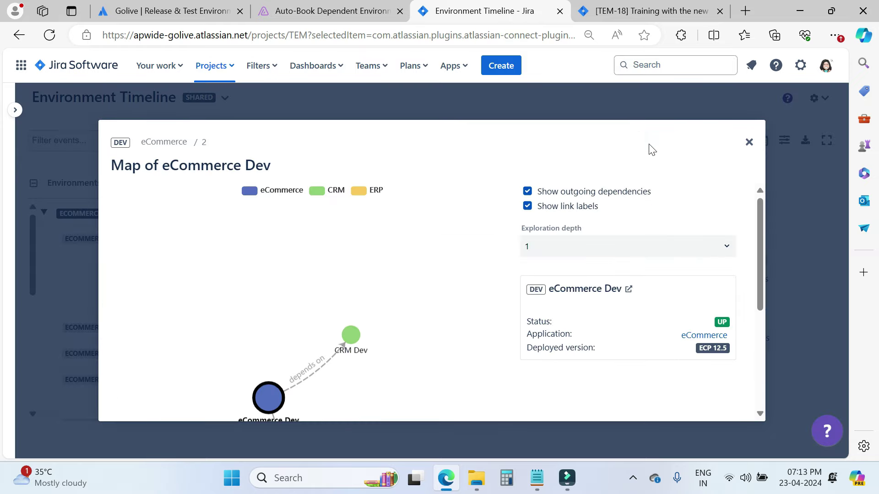
scroll(392, 308, "down", 2)
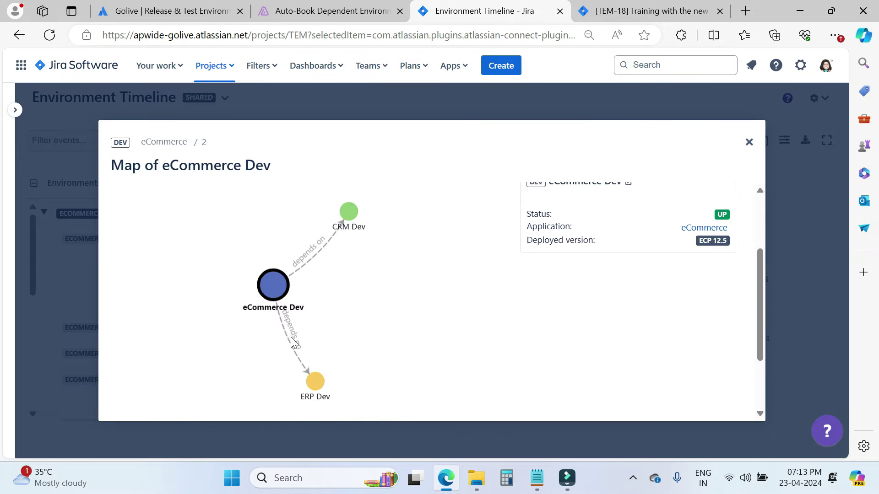
scroll(585, 300, "up", 2)
scroll(586, 301, "up", 1)
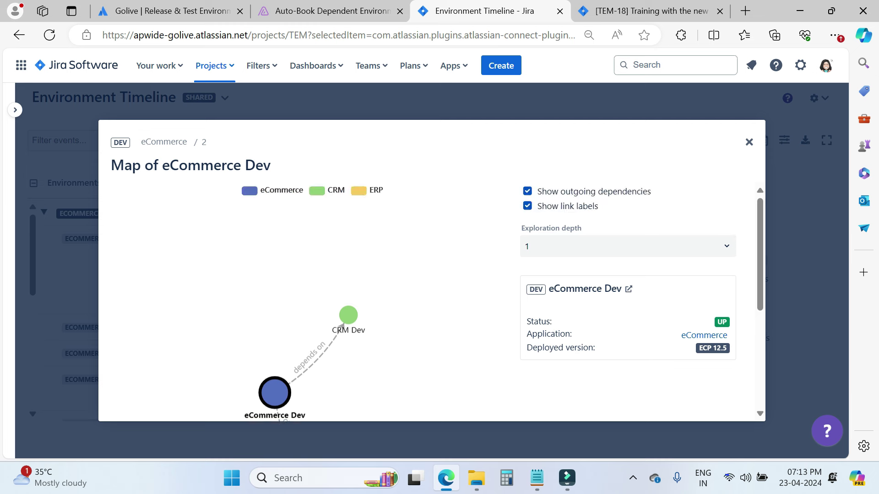
Set the map's exploration depth to 2 and inspect the dependencies between the CRM Dev and ERP Dev environments.
left_click(544, 247)
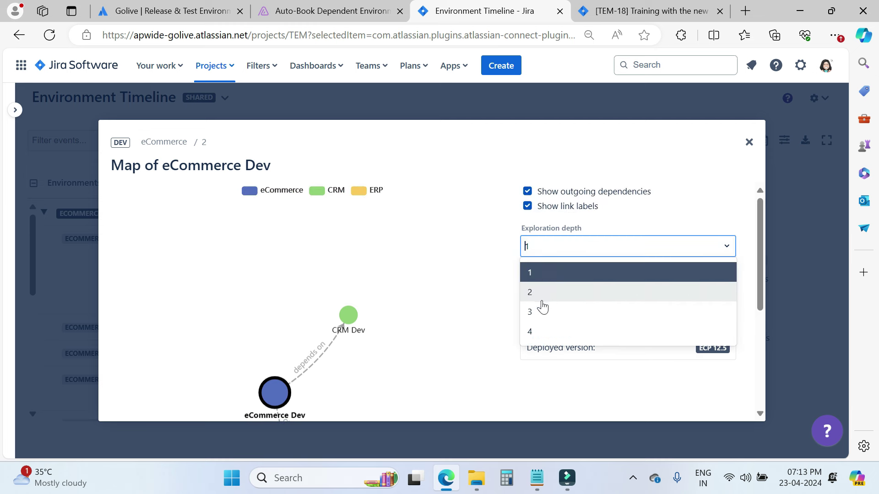
left_click(543, 293)
scroll(467, 315, "down", 2)
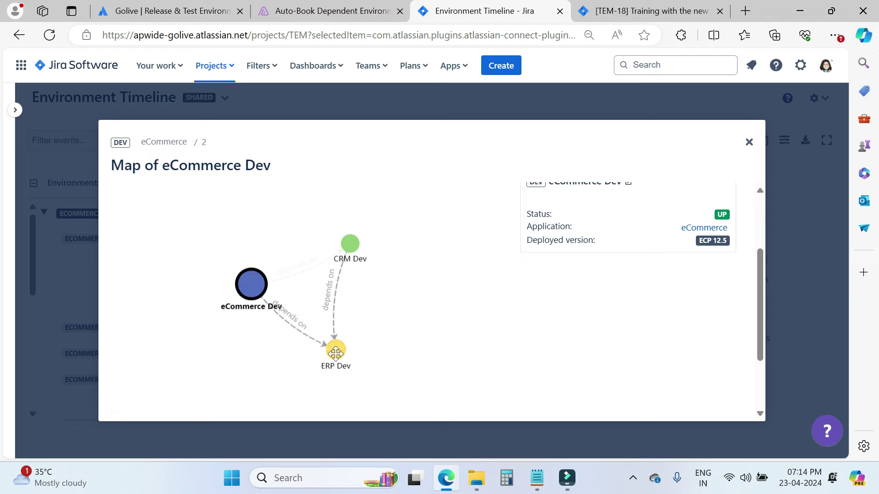
scroll(628, 327, "up", 3)
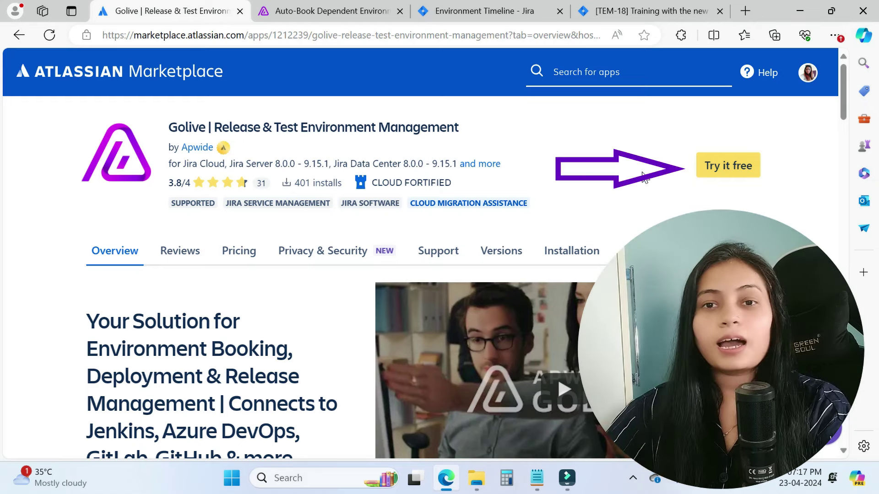
Skim the Auto-Book Dependent Environments documentation and open the support resources on Golive's Atlassian Marketplace page.
left_click(337, 13)
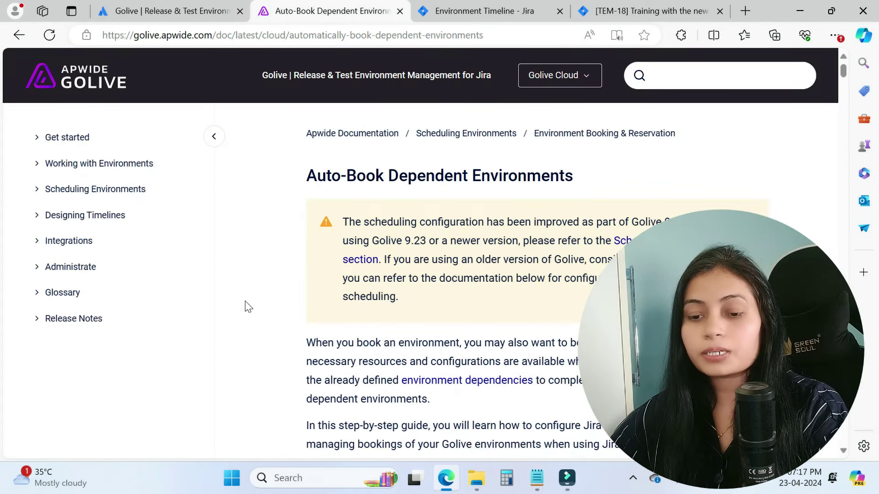
scroll(537, 280, "down", 5)
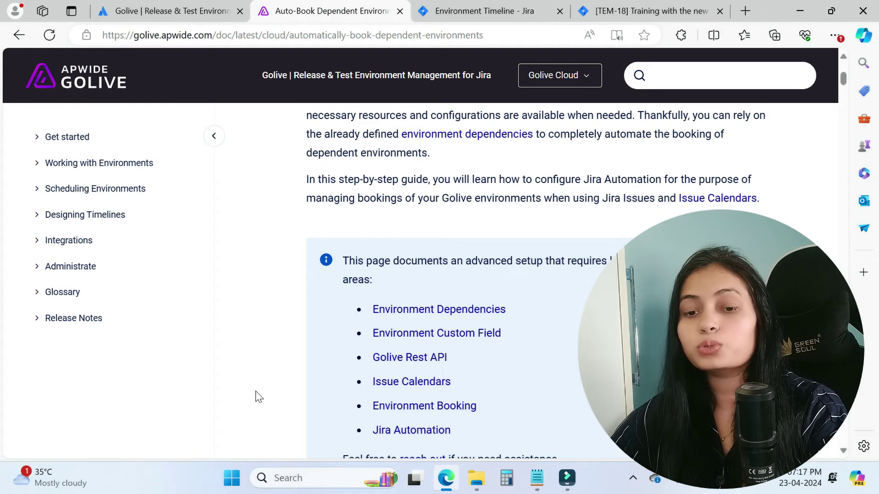
left_click(174, 11)
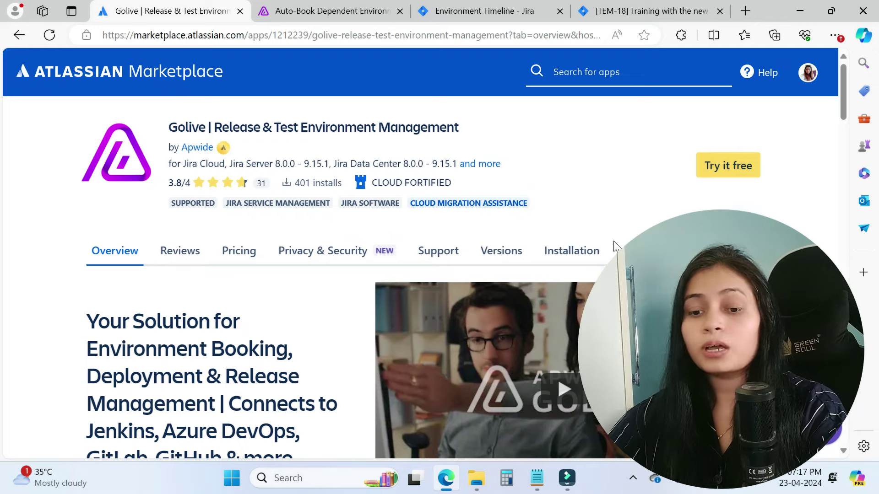
mouse_move(842, 112)
left_mouse_down()
mouse_move(842, 192)
mouse_move(842, 120)
left_mouse_up()
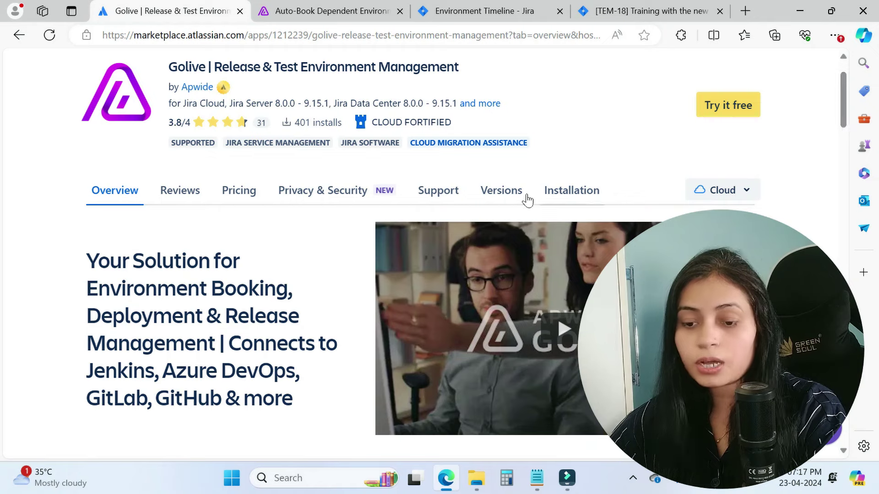
left_click(438, 191)
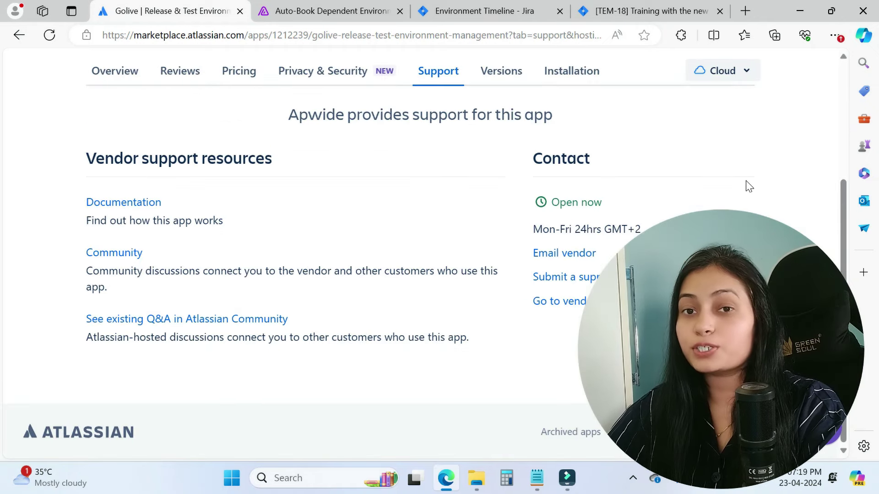